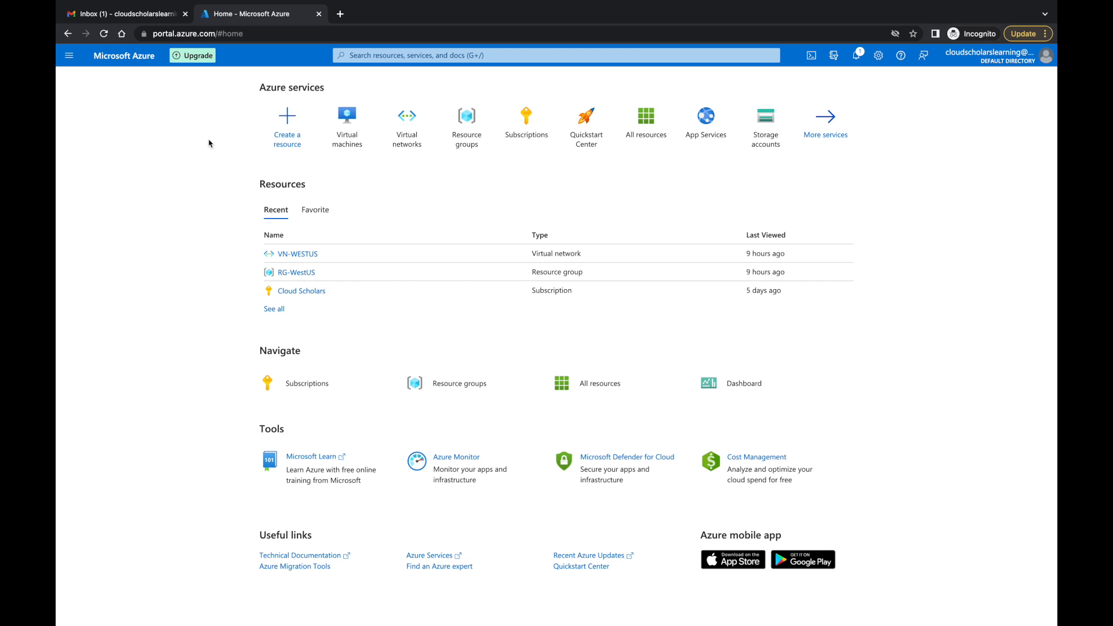
Start creating a new Azure virtual machine hosted by Azure.
left_click(356, 122)
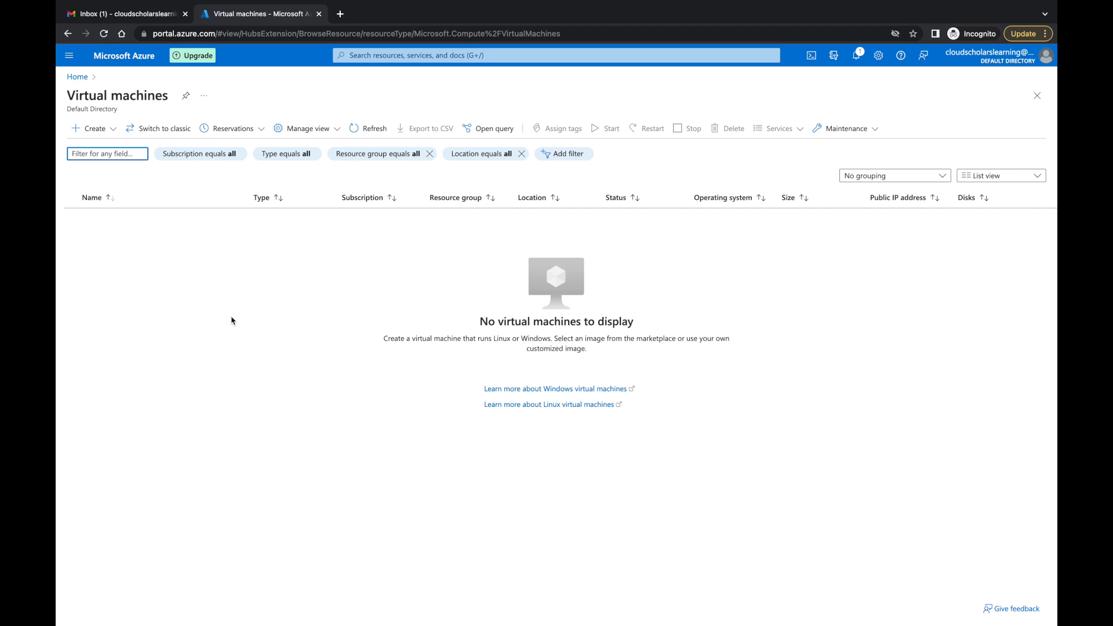
left_click(89, 130)
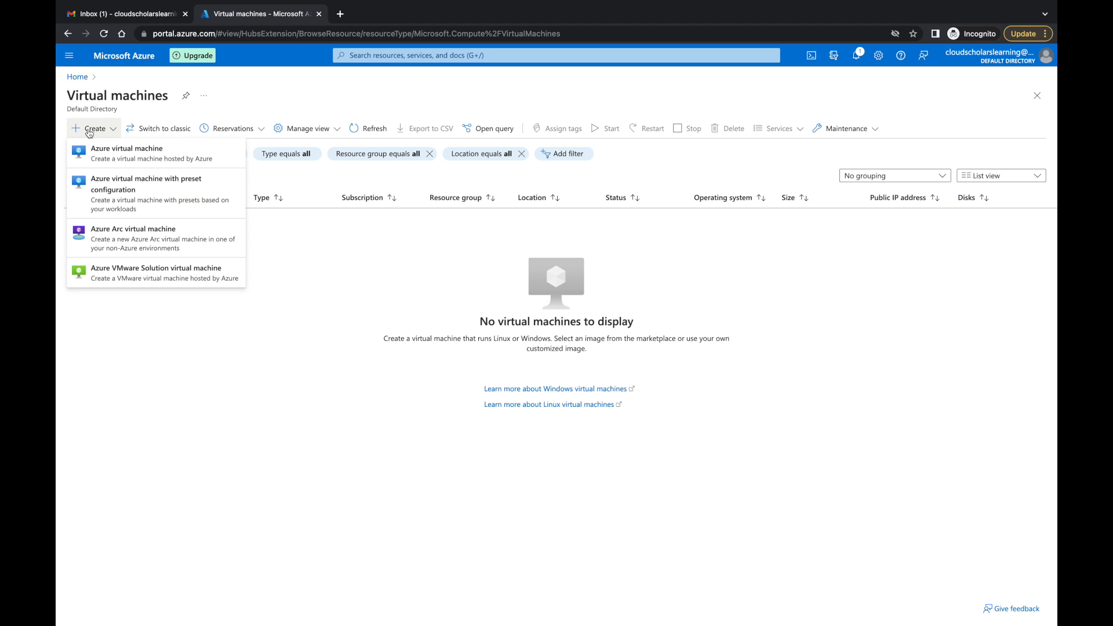
left_click(119, 164)
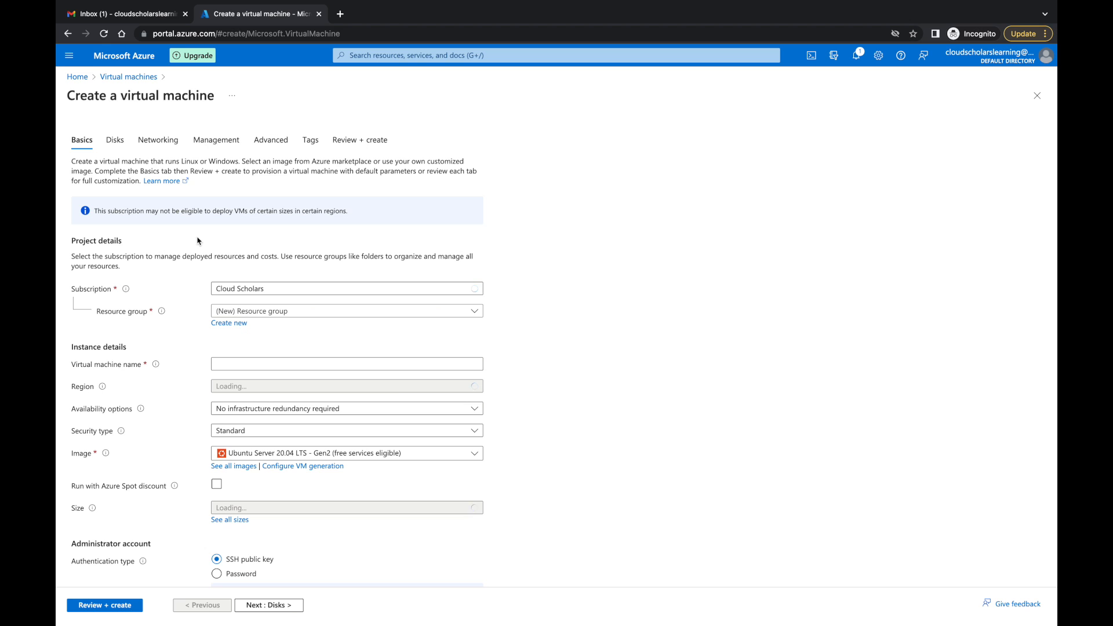
Assign the virtual machine to the existing resource group RG-WestUS in the Cloud Scholars subscription.
scroll(197, 237, "down", 1)
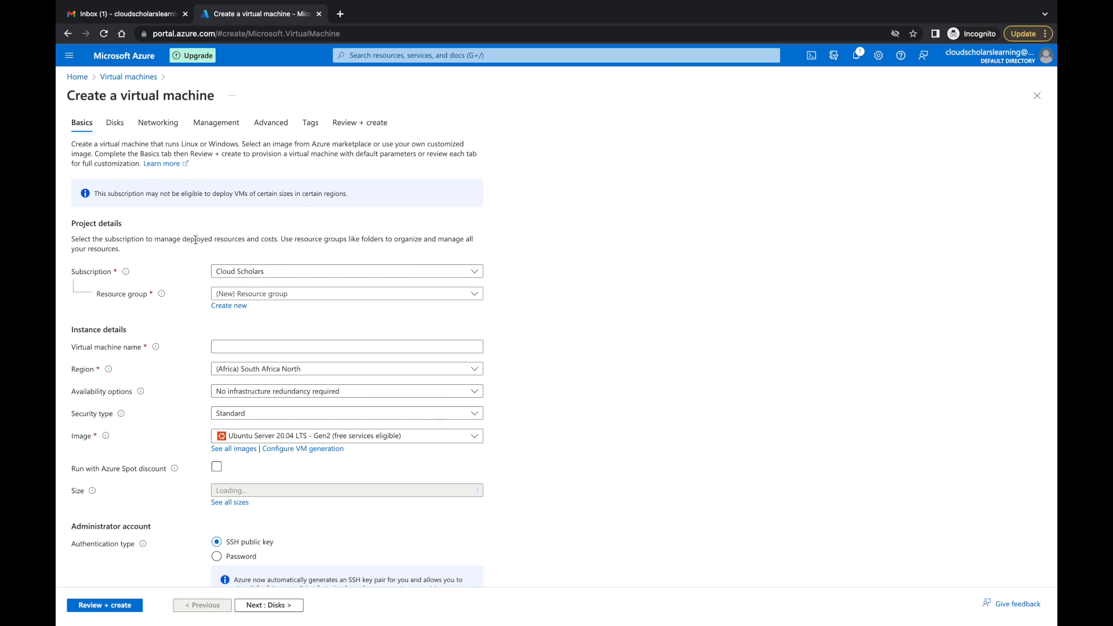
left_click(272, 277)
left_click(272, 276)
scroll(184, 291, "down", 2)
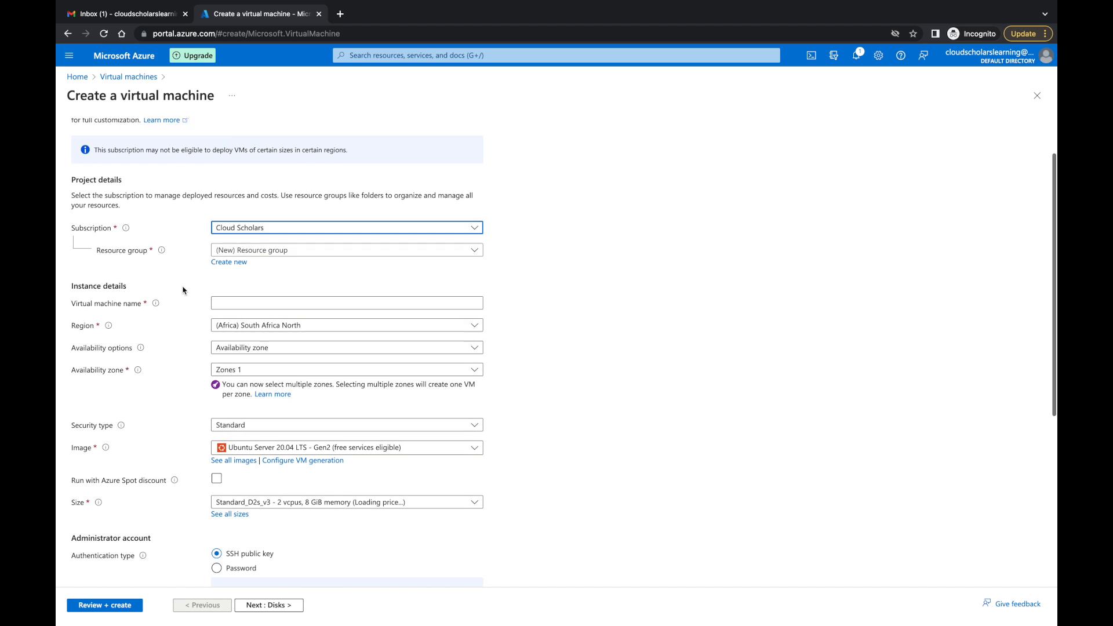
left_click(343, 232)
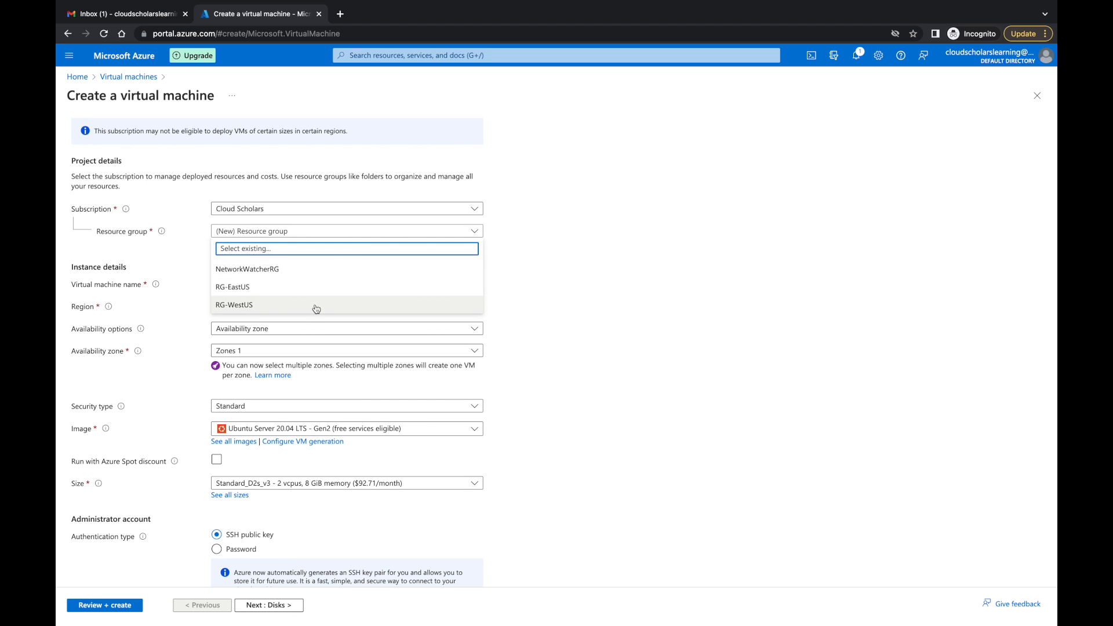
left_click(295, 305)
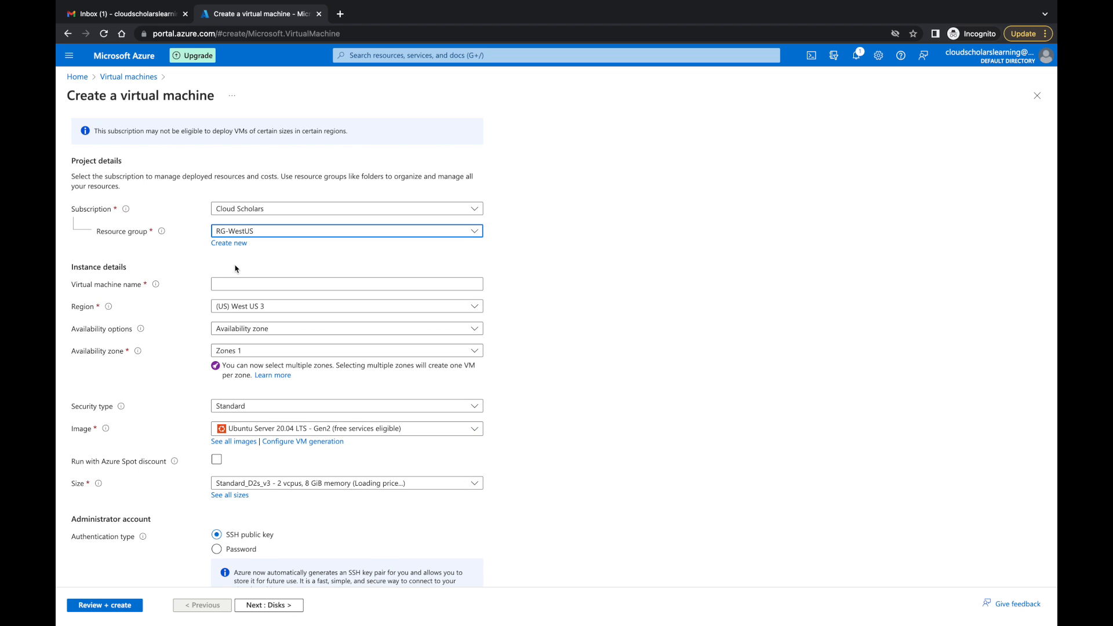
Name the virtual machine MarketingVM1.
left_click(252, 282)
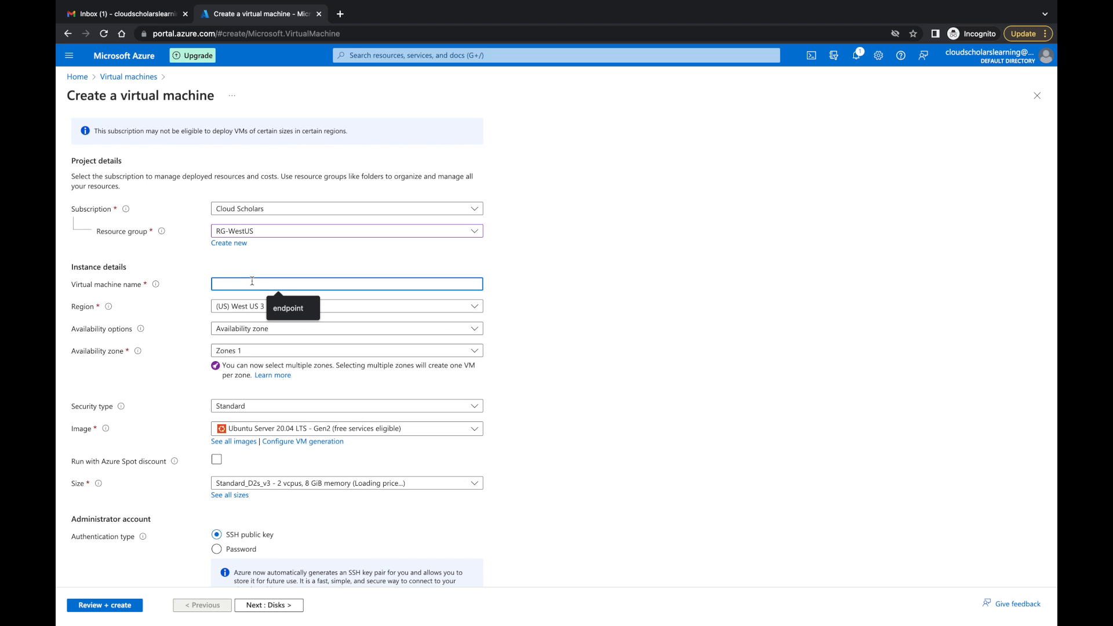
type("ma")
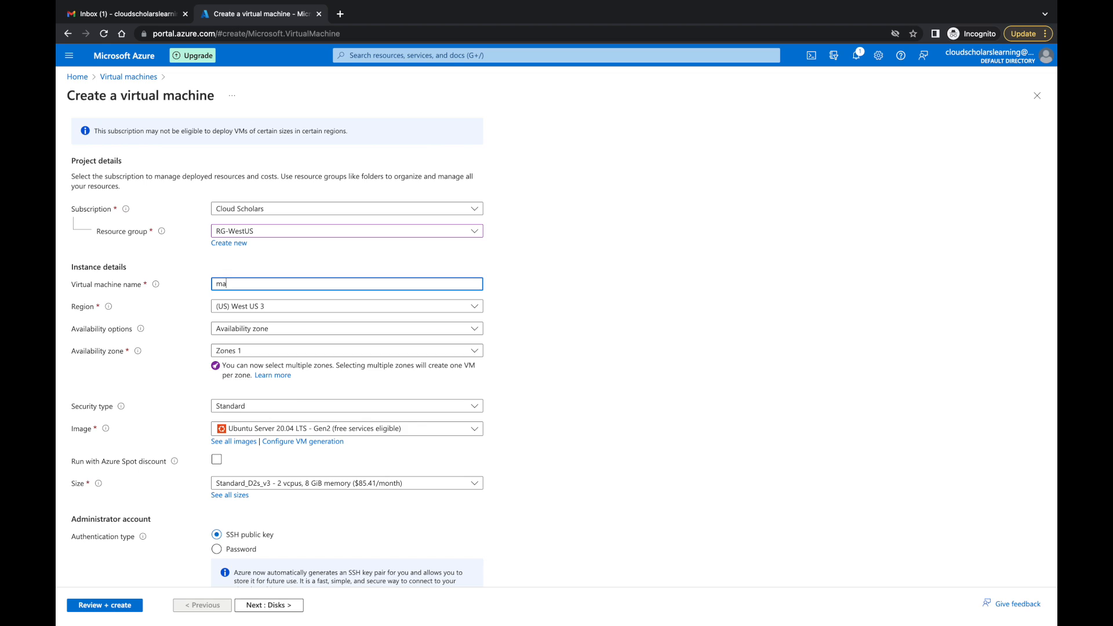
type("rketingVM1")
left_click(222, 284)
key("BackSpace")
type("M1")
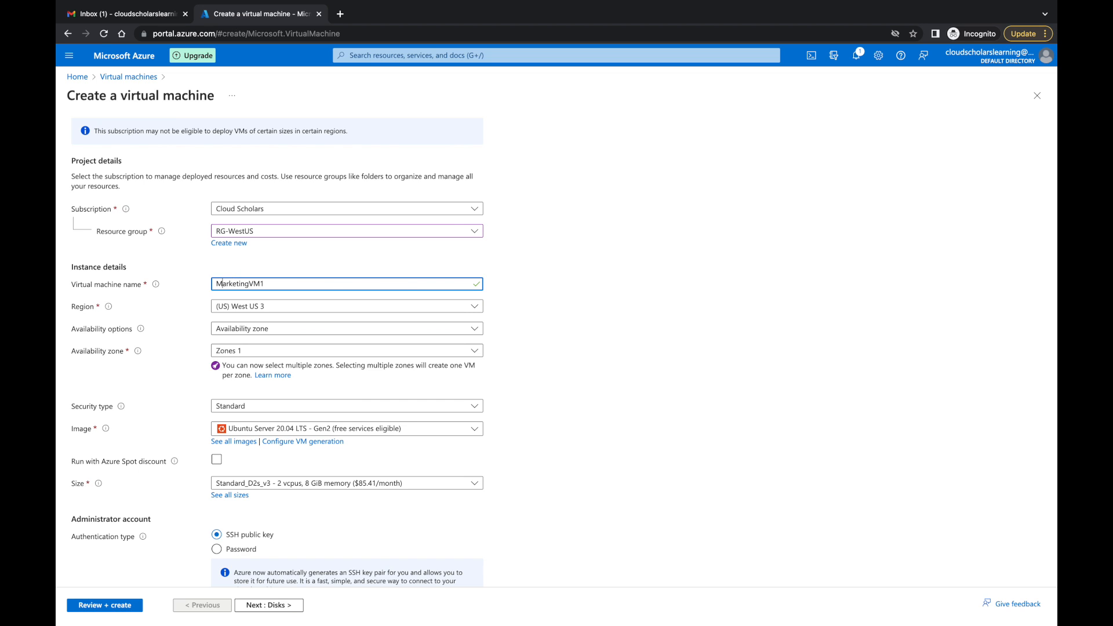
Set the availability option to No infrastructure redundancy required and choose the Standard security type.
left_click(277, 308)
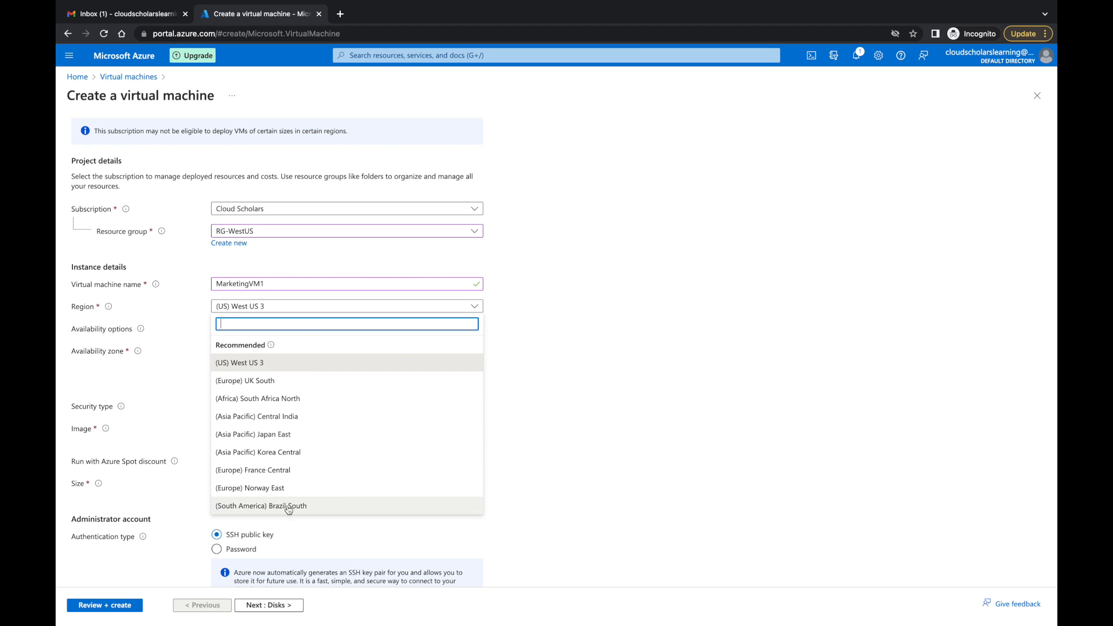
left_click(520, 323)
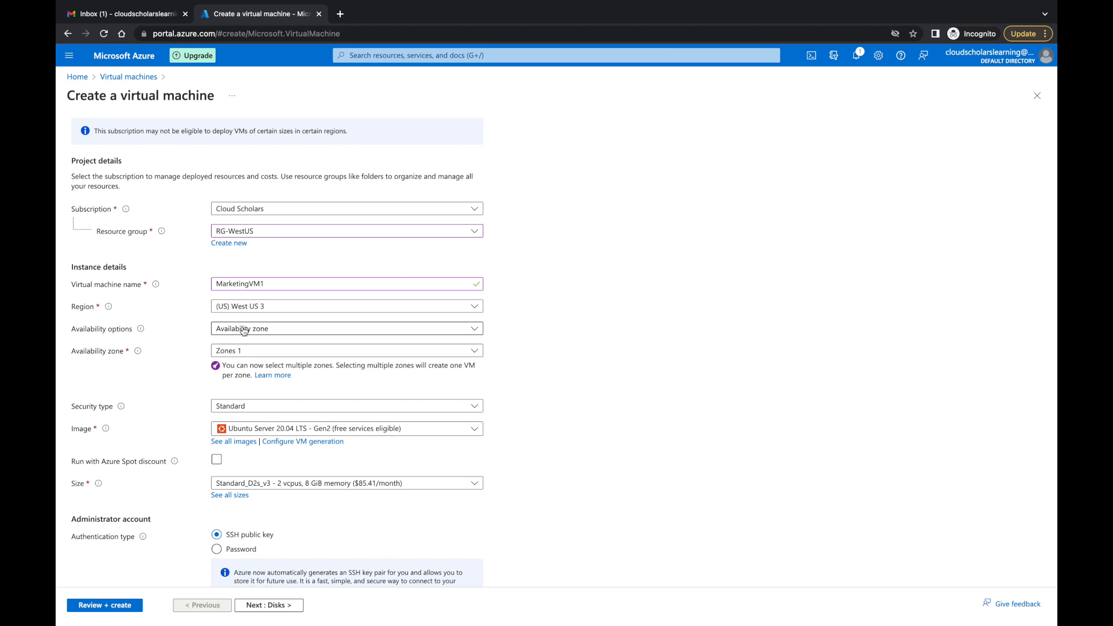
left_click(266, 331)
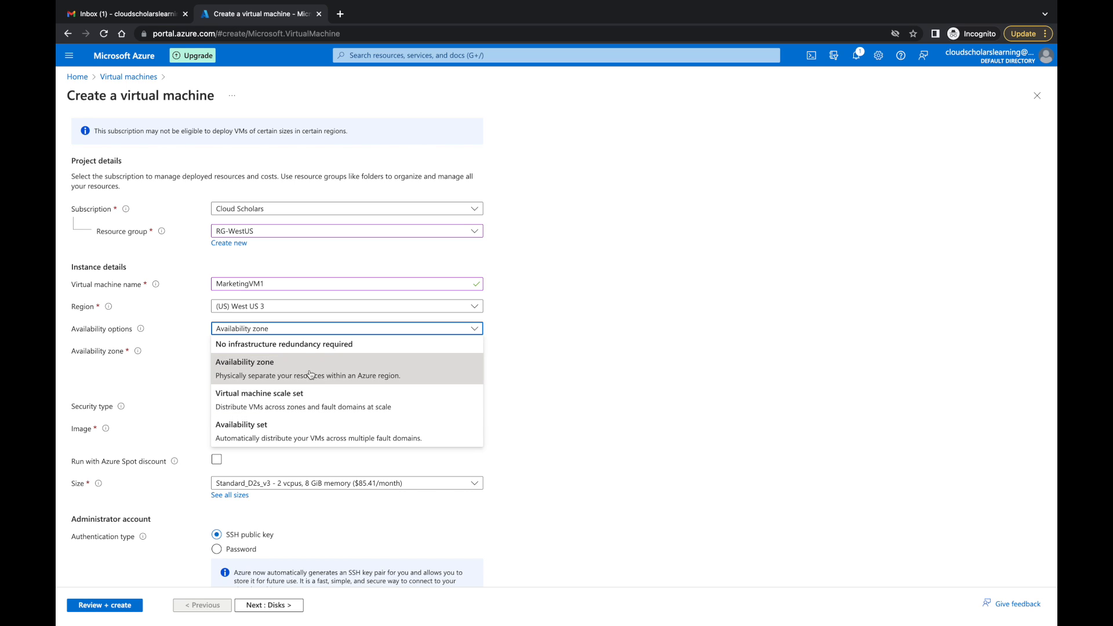
left_click(301, 345)
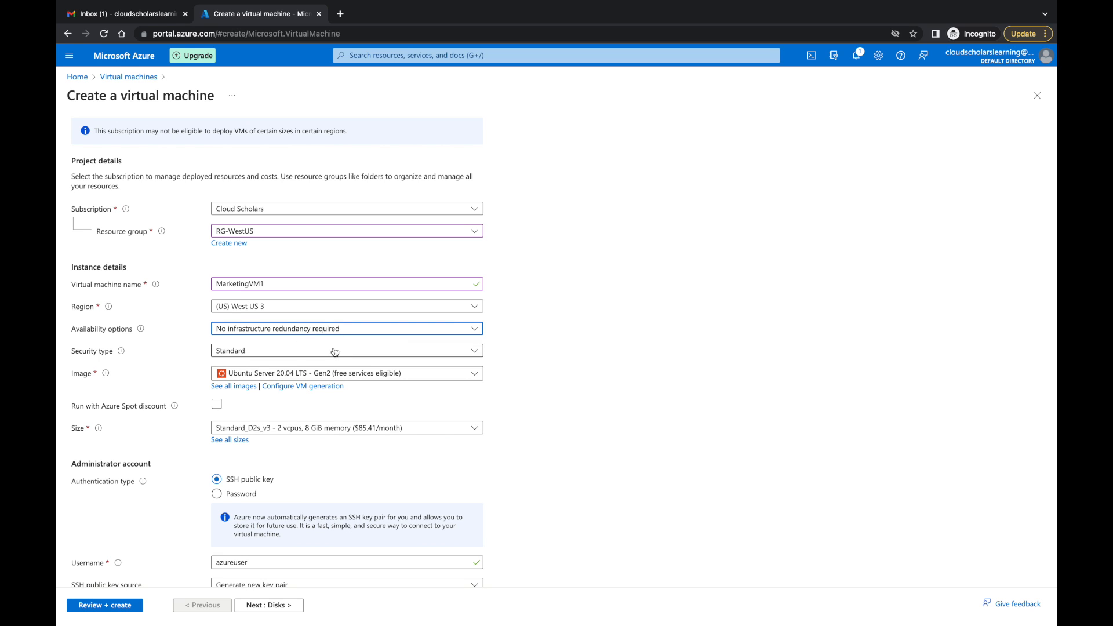
left_click(301, 352)
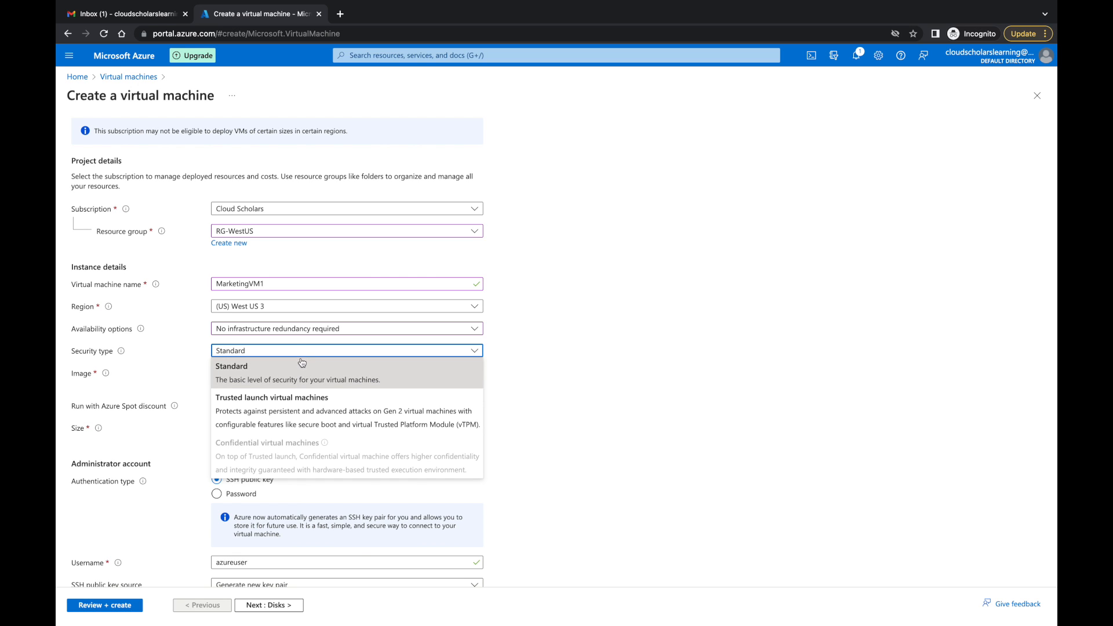
left_click(302, 371)
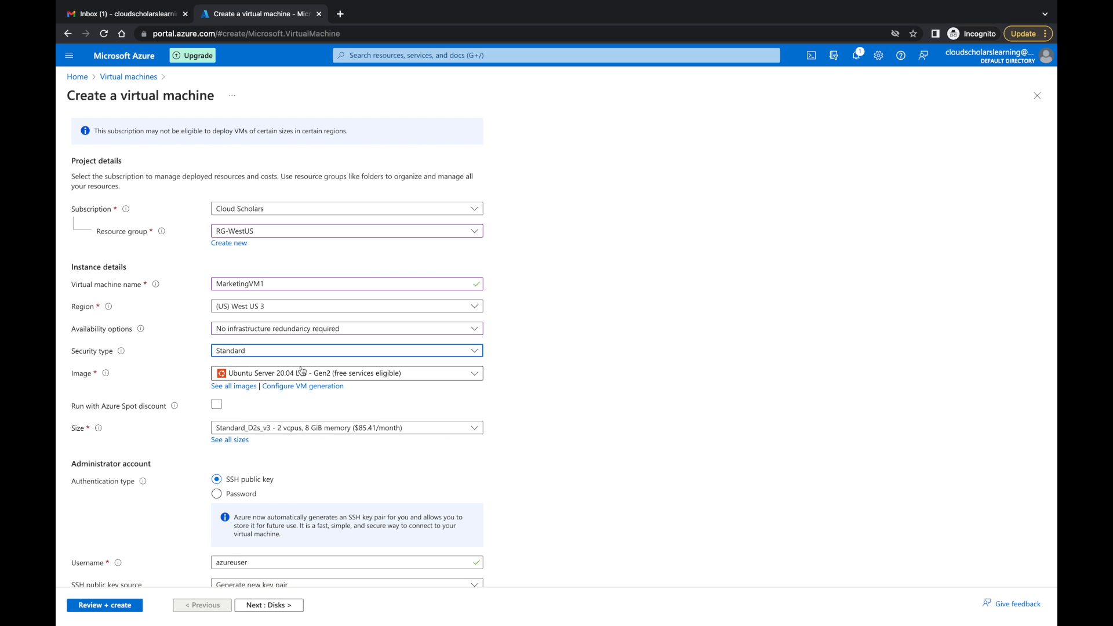
Choose Windows 10 Pro, version 21H2 - Gen2 as the virtual machine's image.
scroll(350, 332, "down", 1)
left_click(350, 332)
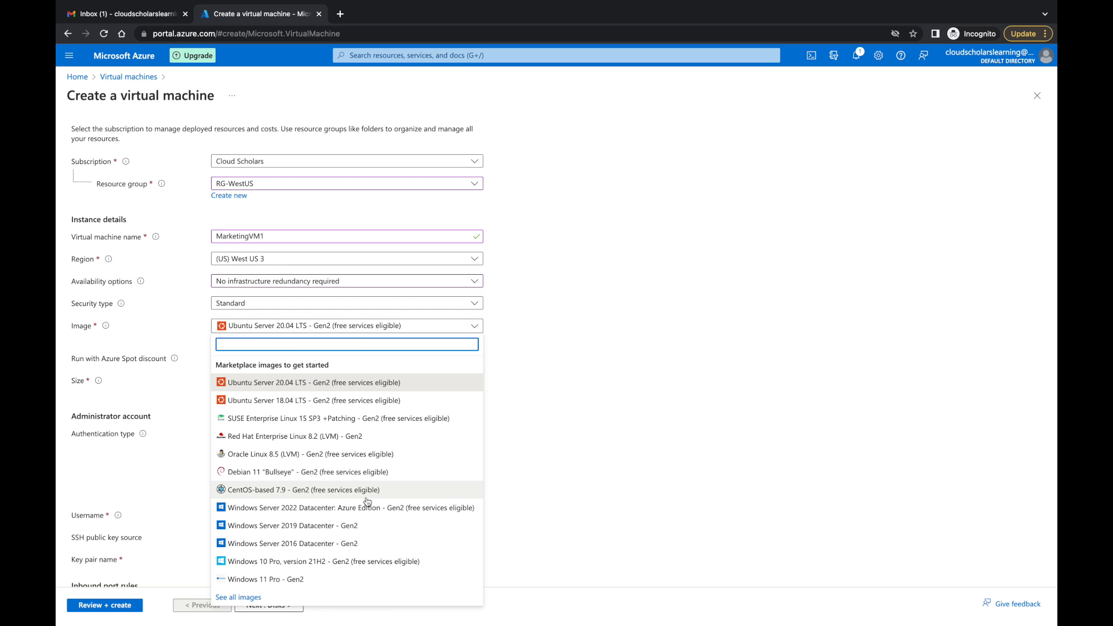
left_click(335, 568)
scroll(510, 435, "down", 2)
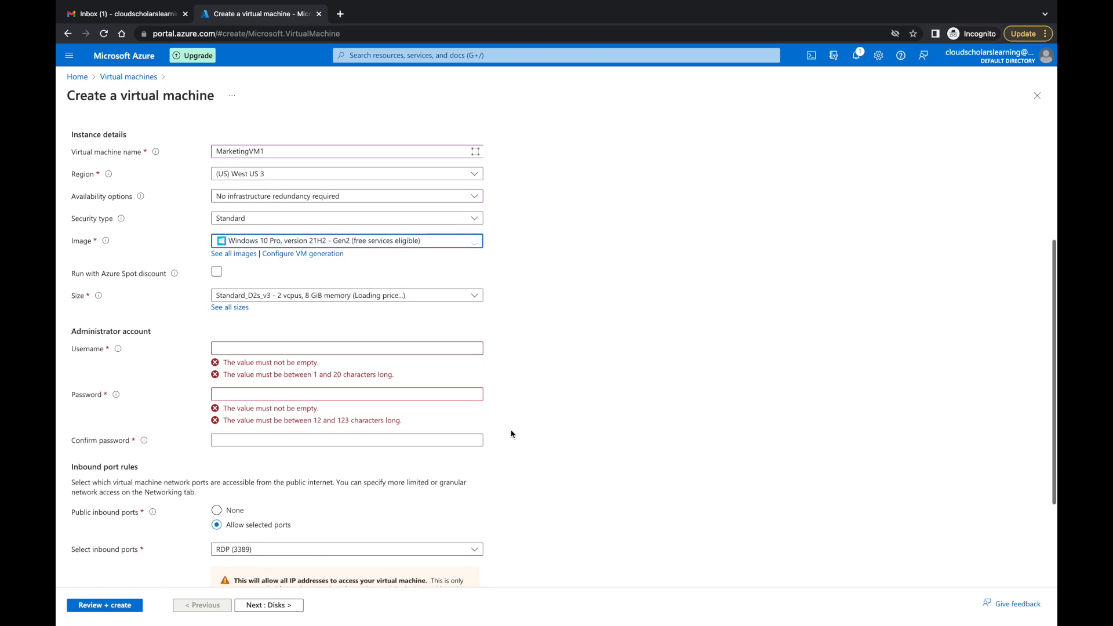
scroll(511, 434, "down", 1)
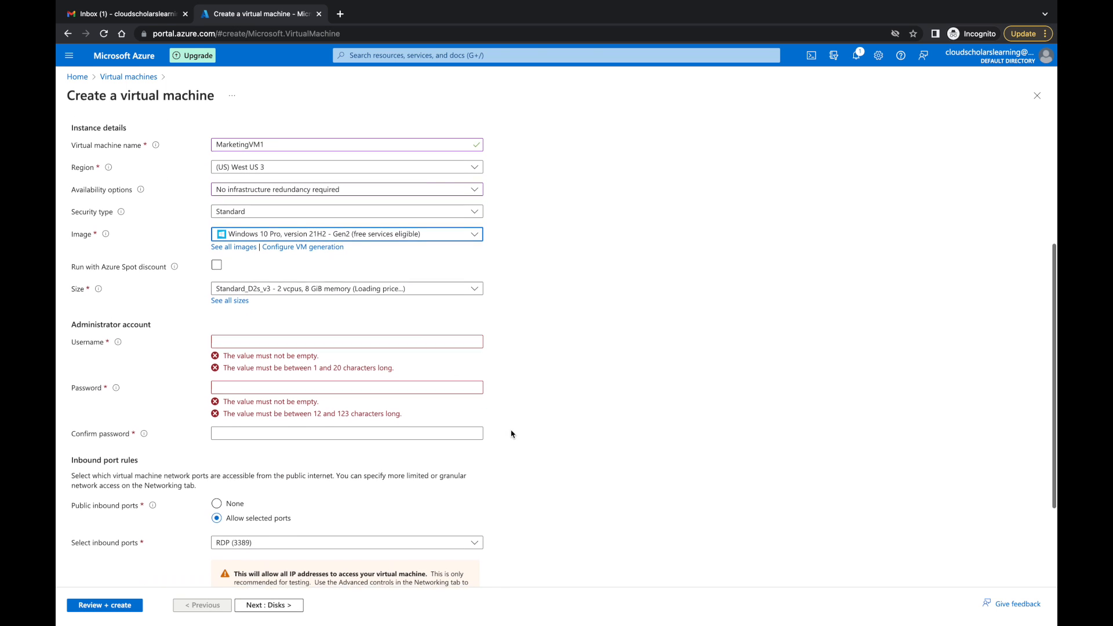
Review the size choices offered for the virtual machine and the Azure Spot discount option.
left_click(415, 284)
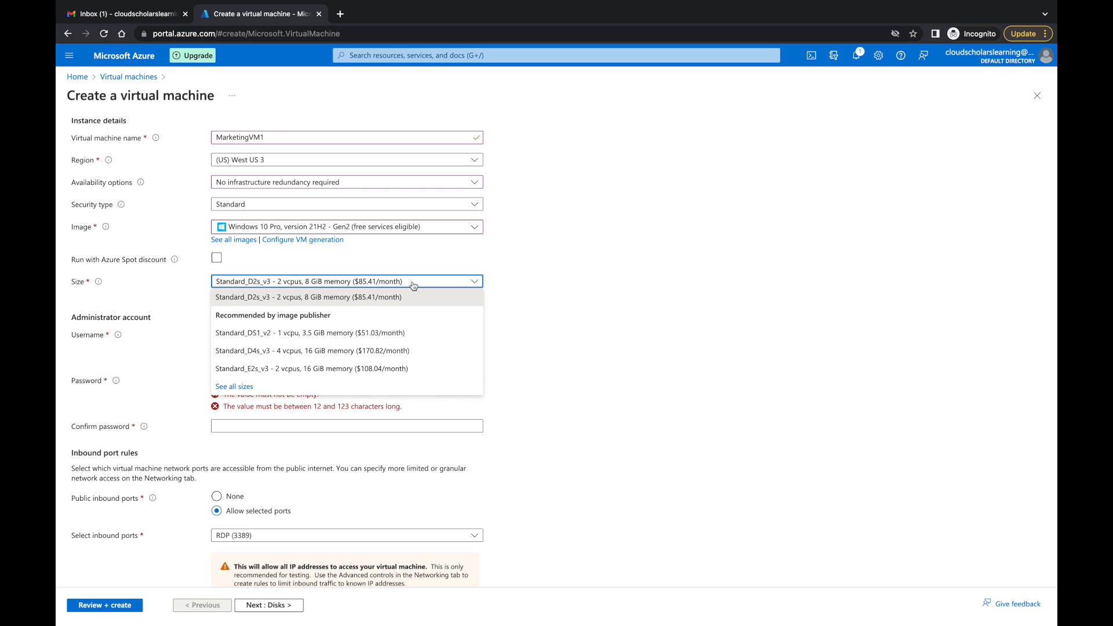
left_click(511, 281)
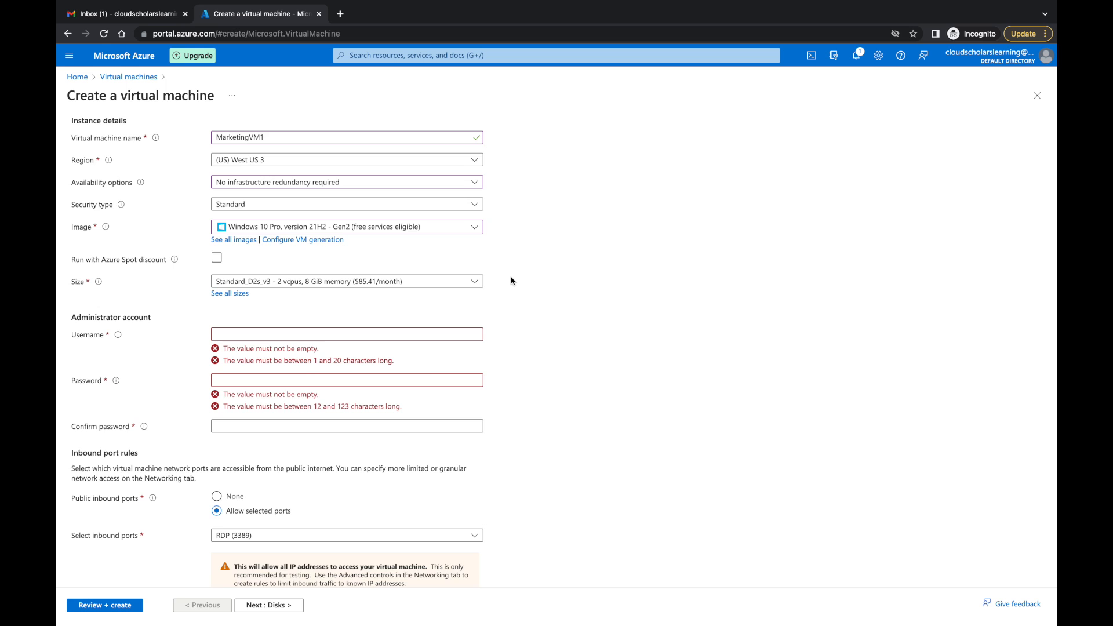
scroll(512, 281, "down", 2)
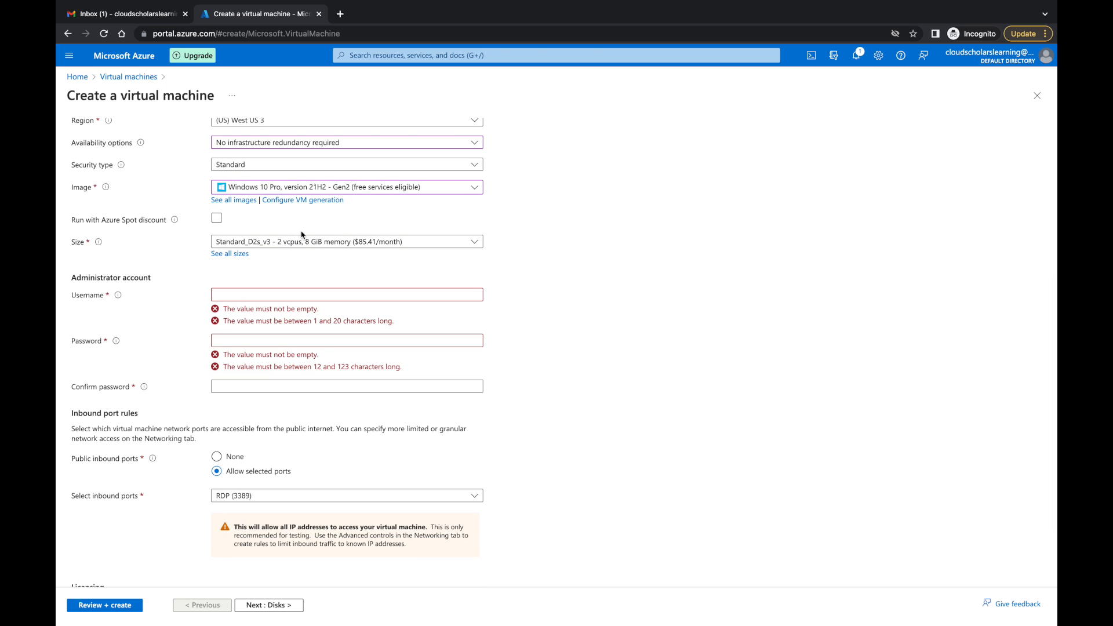
left_click(217, 219)
scroll(279, 254, "down", 1)
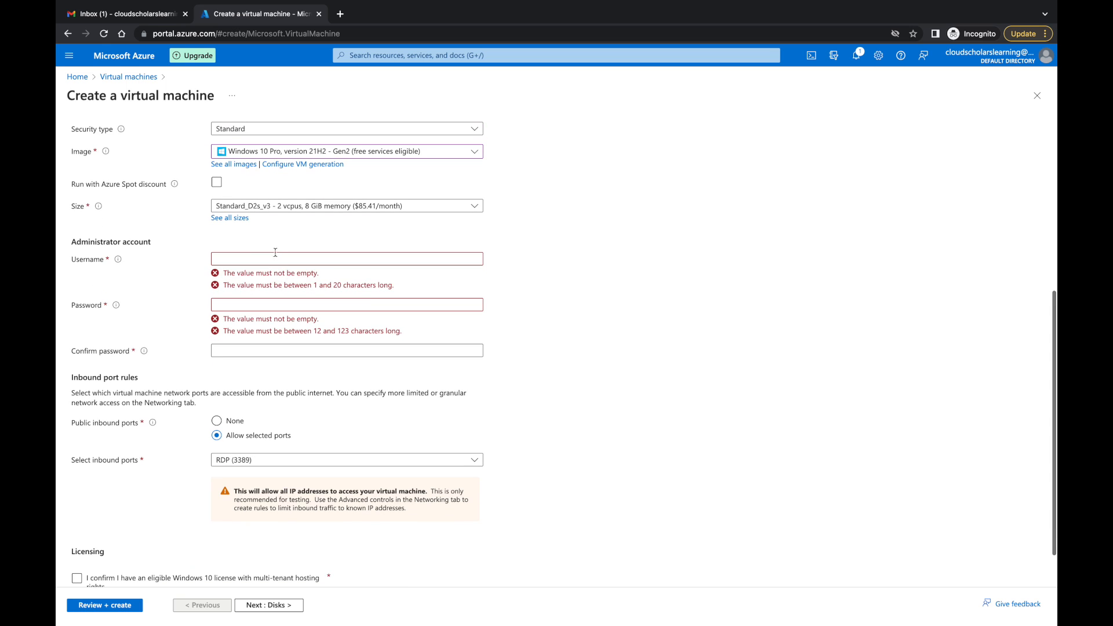
Set the administrator account's username to cloudadmin.
left_click(259, 255)
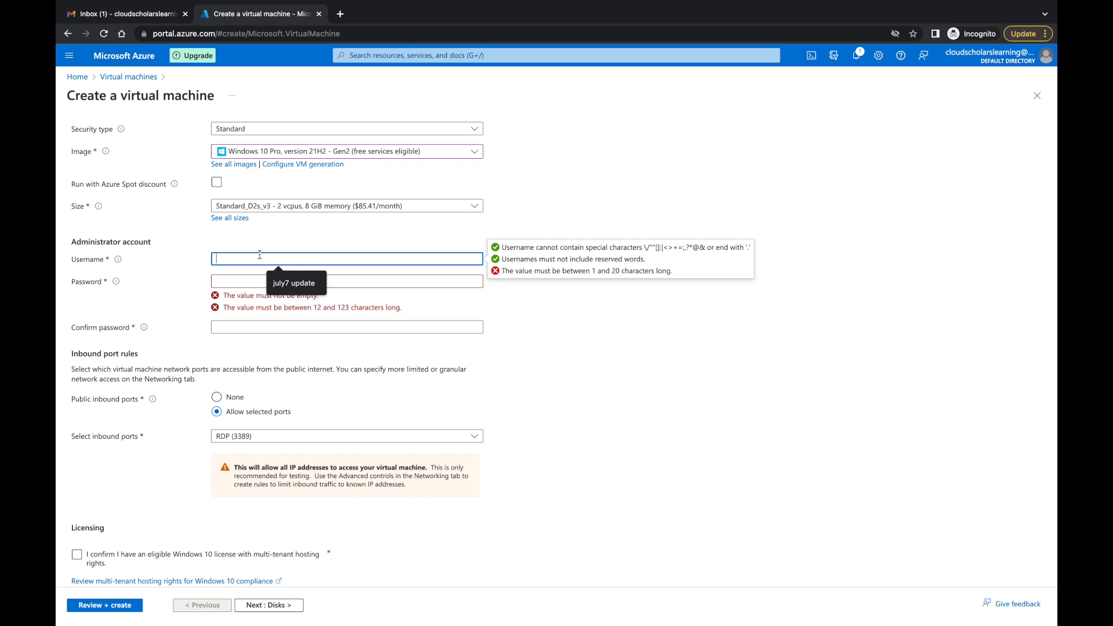
type("cloudadmin")
key("Tab")
Try entering an administrator account password and repeating it as the confirmation.
type("••••••••••")
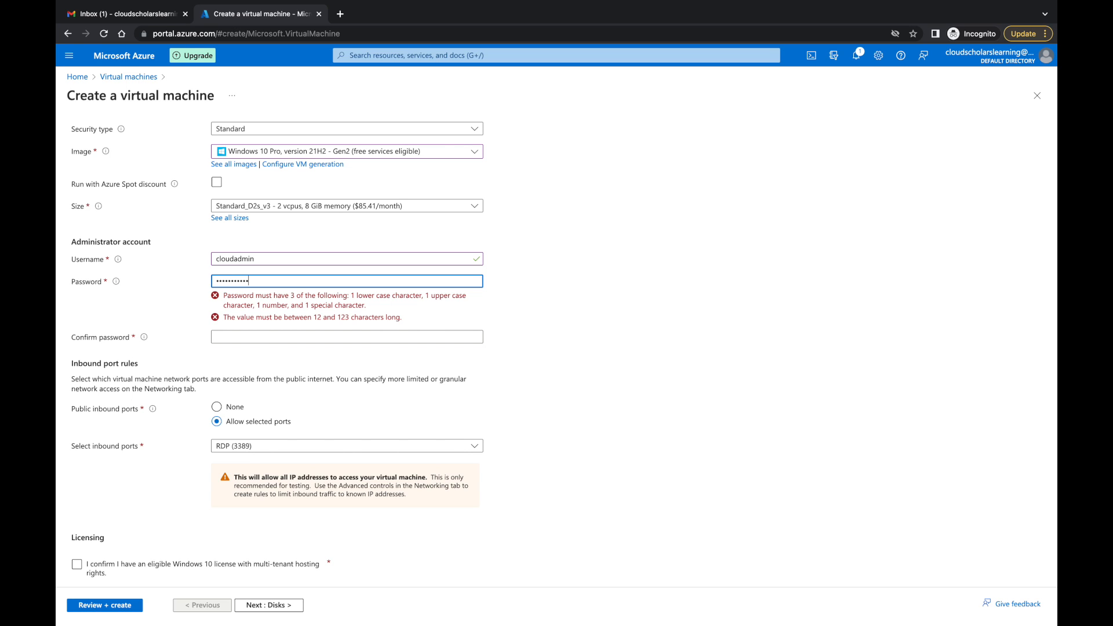
key("Tab")
type("•••••••••••")
left_click(579, 282)
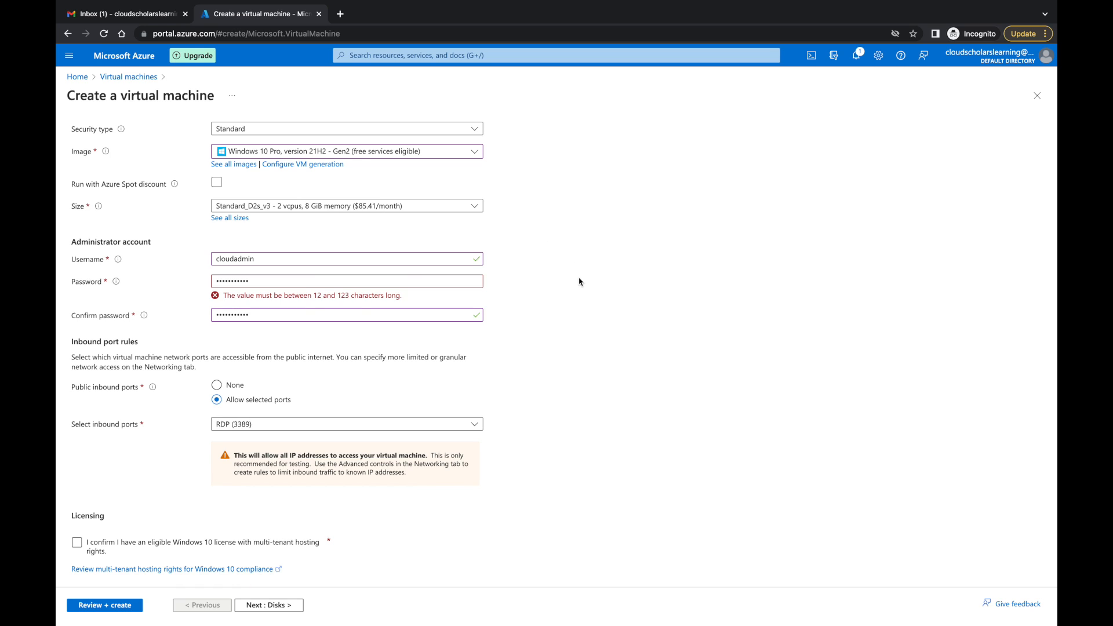
Try a longer administrator account password and repeat it in the password confirmation.
left_click_drag(261, 282, 152, 280)
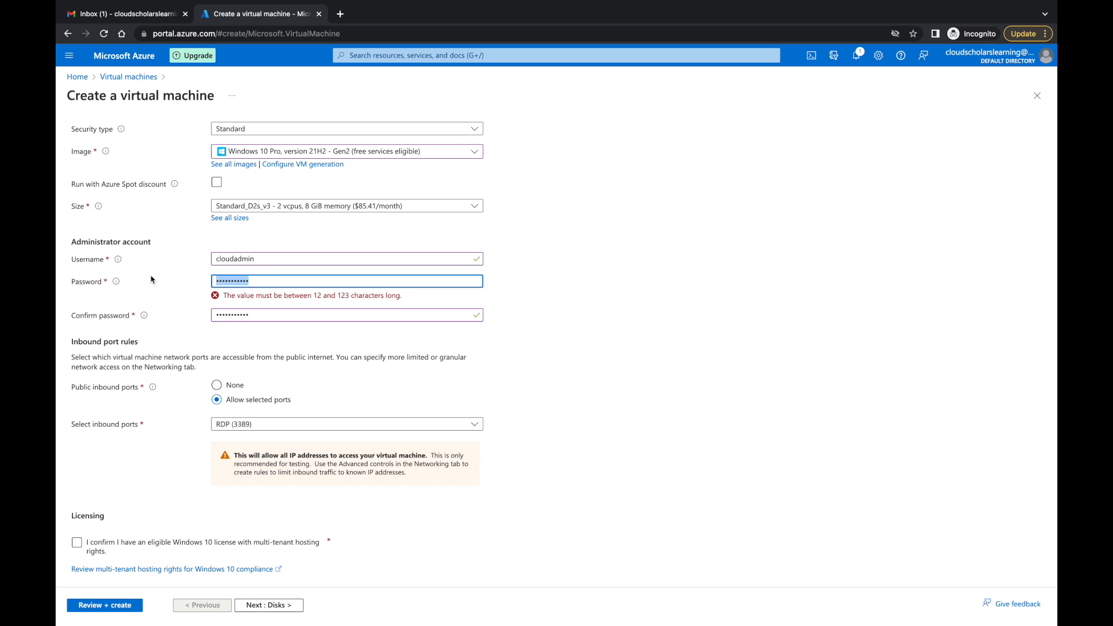
type("••")
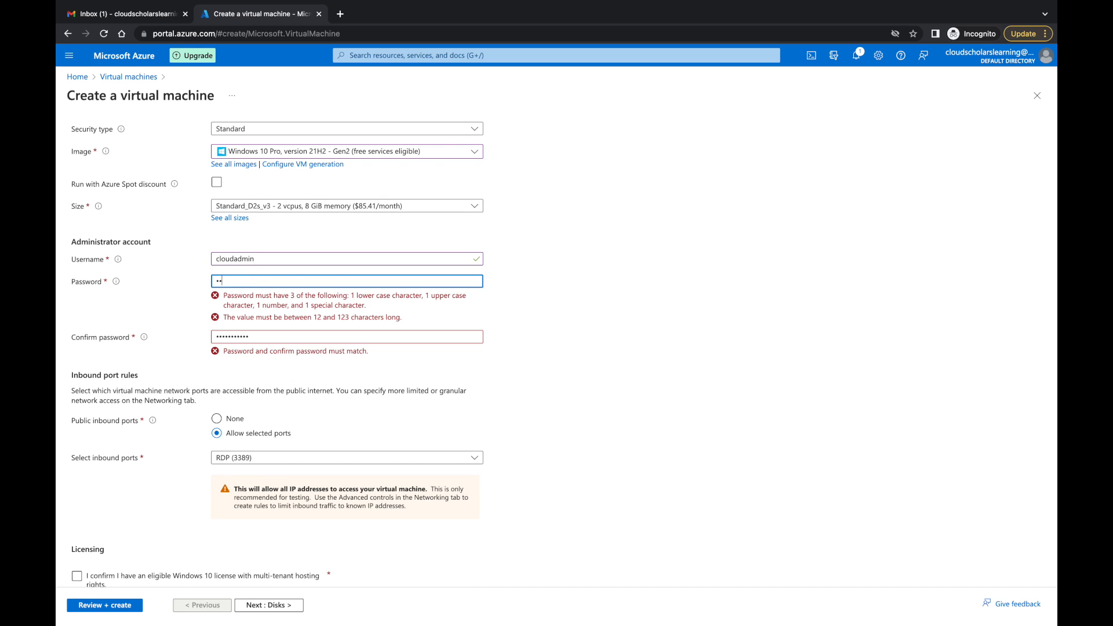
type("••••••")
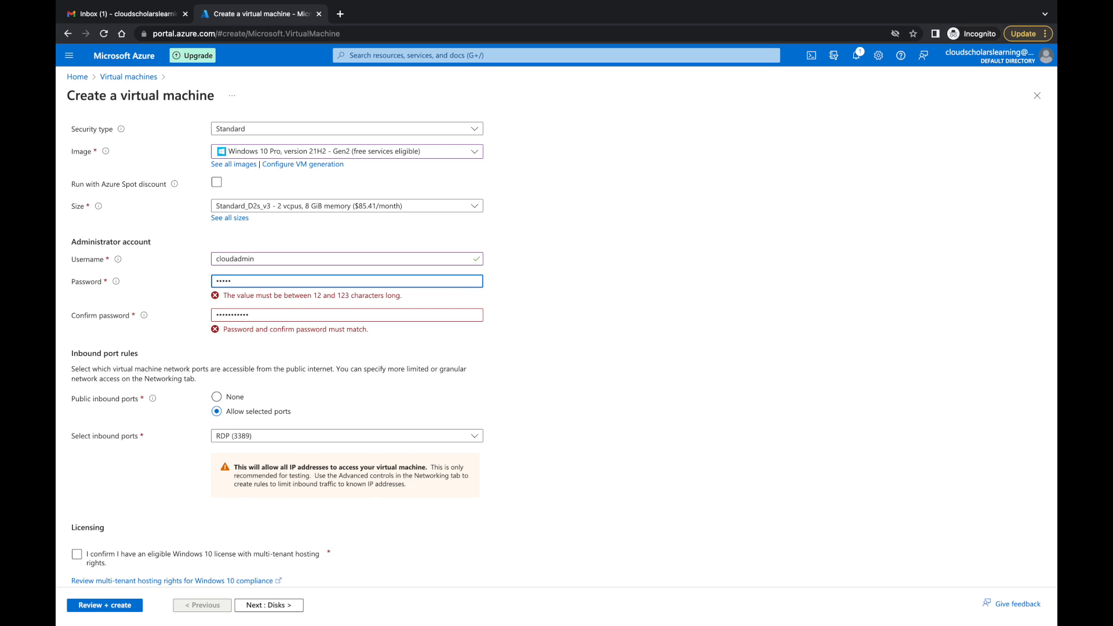
type("••••")
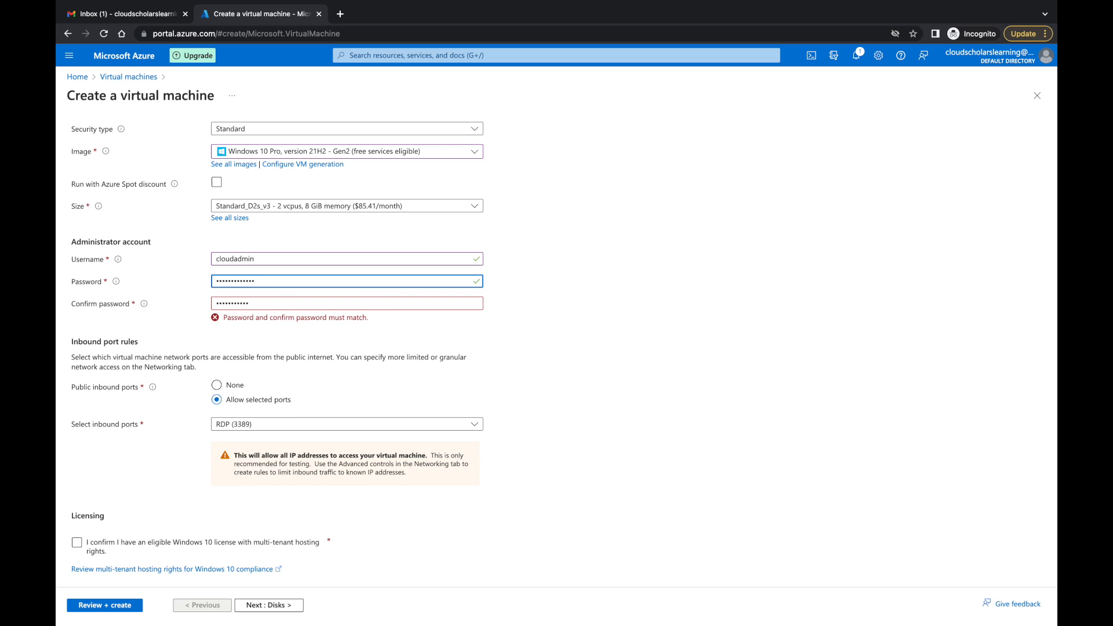
type("•")
key("Tab")
type("•••••••••••")
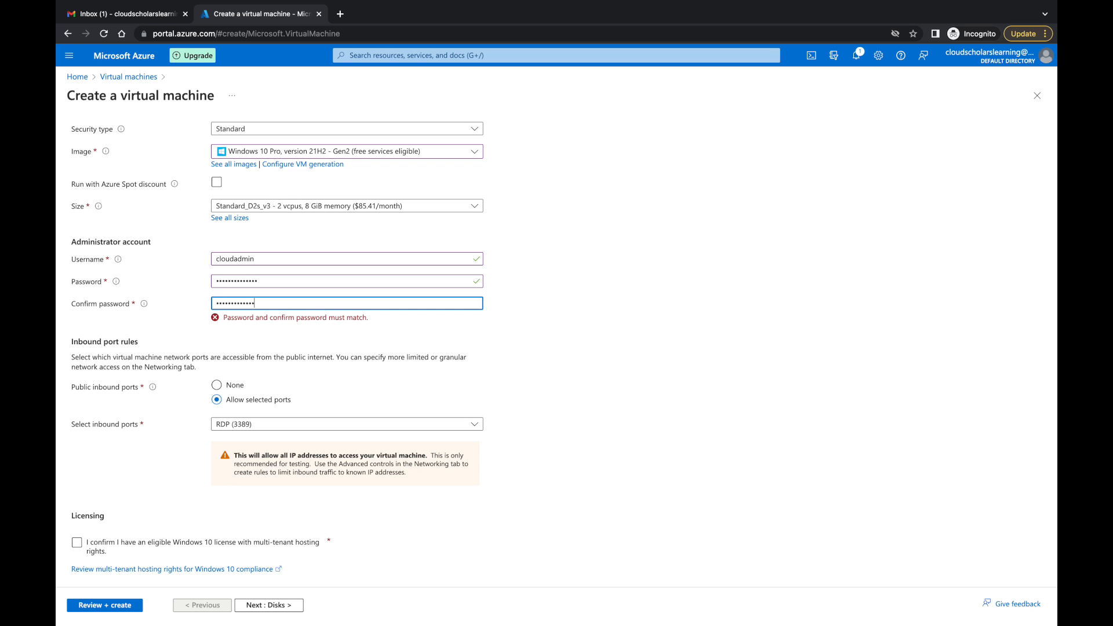
type("••")
Re-enter the administrator account password and fill in the matching password confirmation.
key("shift+Tab")
type("•••••••••")
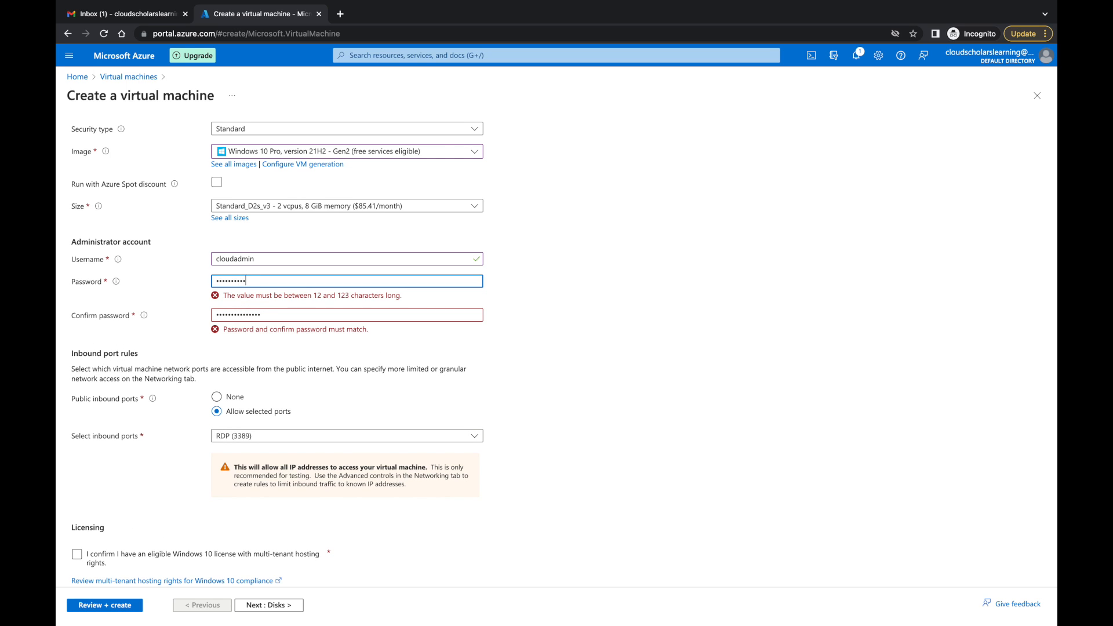
type("••••")
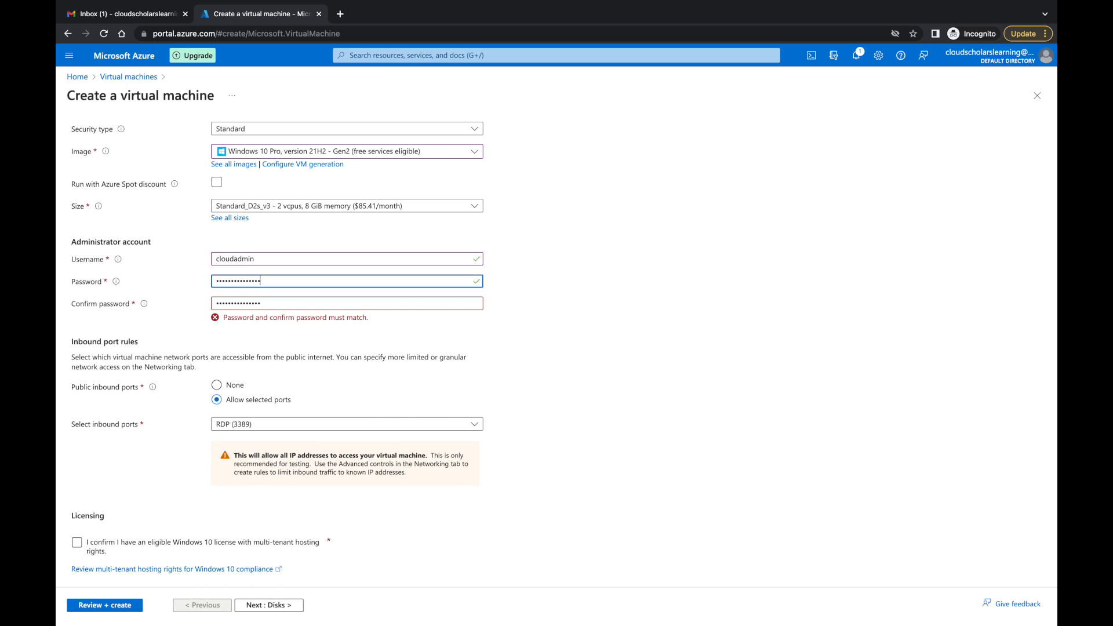
key("Tab")
type("•••••••••")
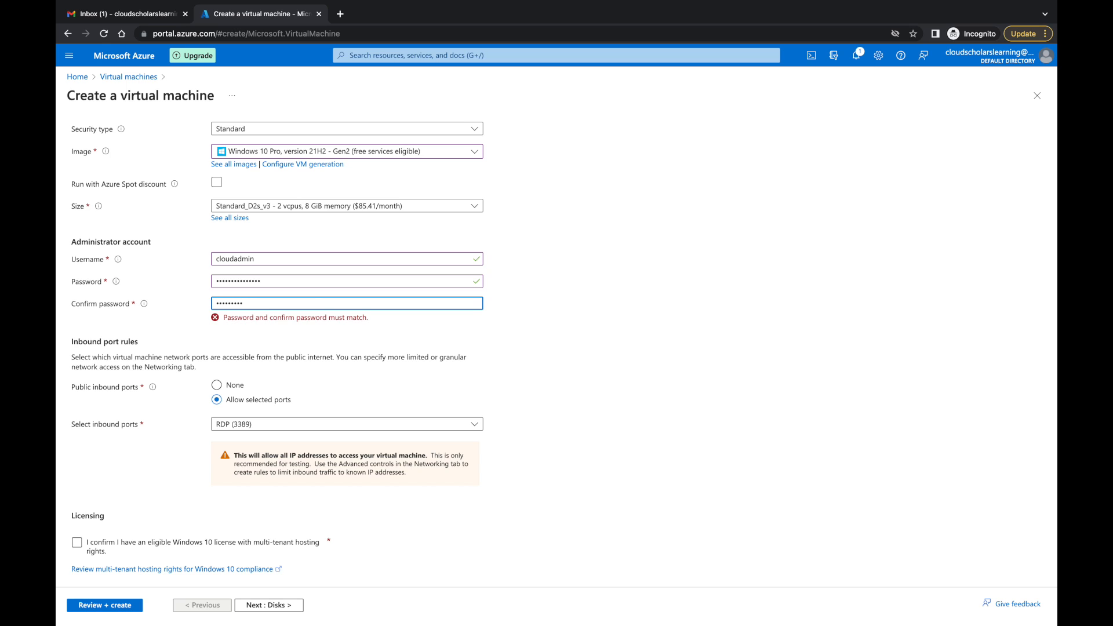
type("•••••••")
left_click(535, 323)
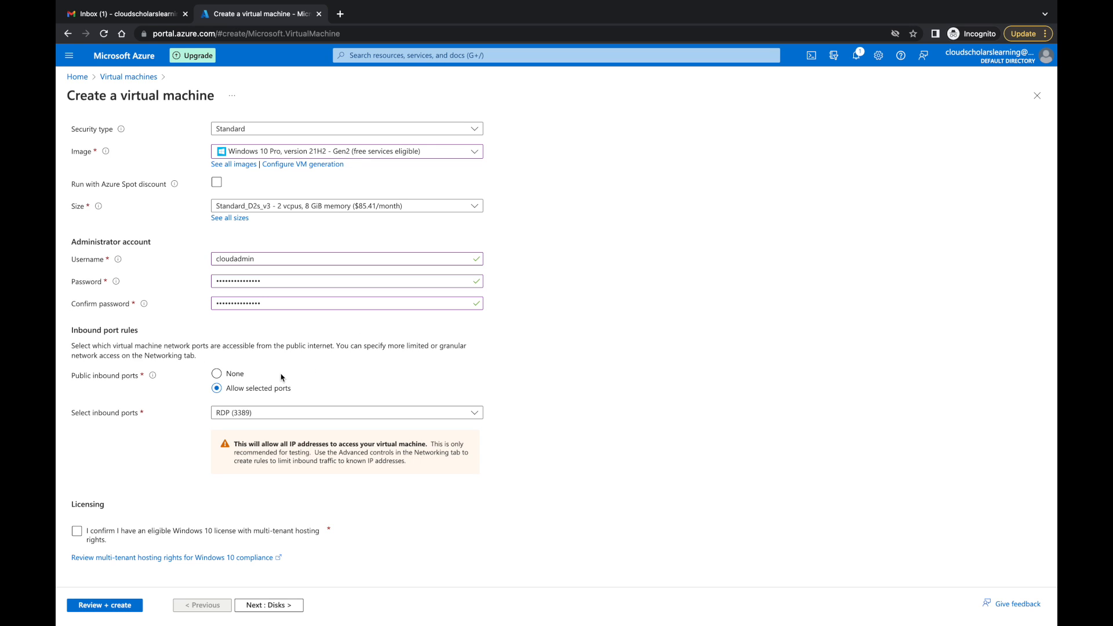
Check the inbound port choices, keep RDP (3389) as the only allowed port, and continue to the disk settings.
scroll(366, 345, "down", 1)
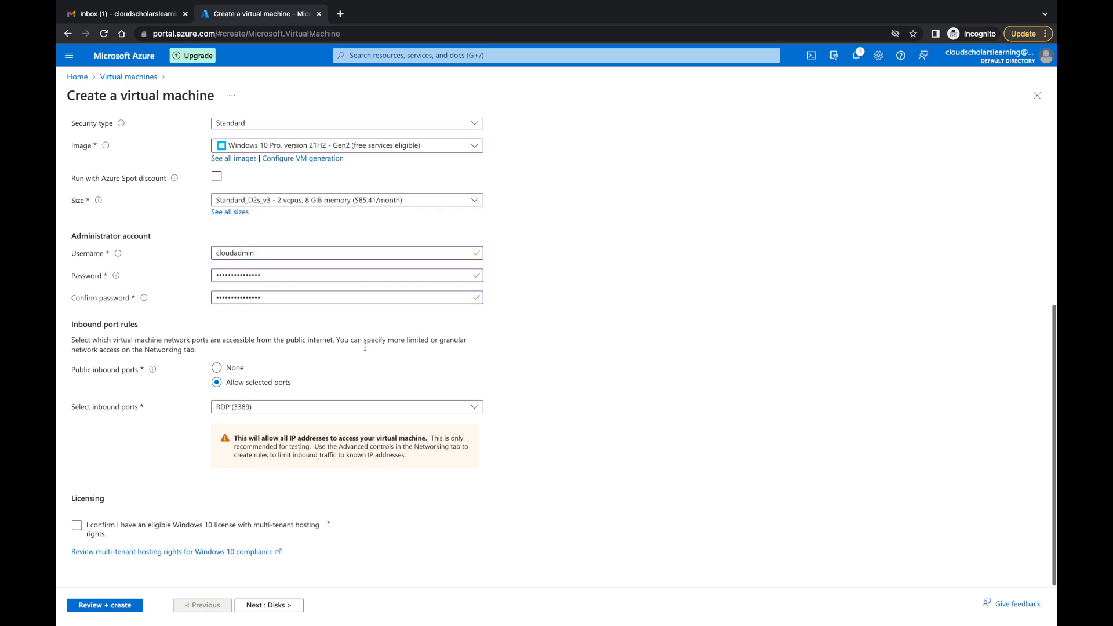
left_click(237, 409)
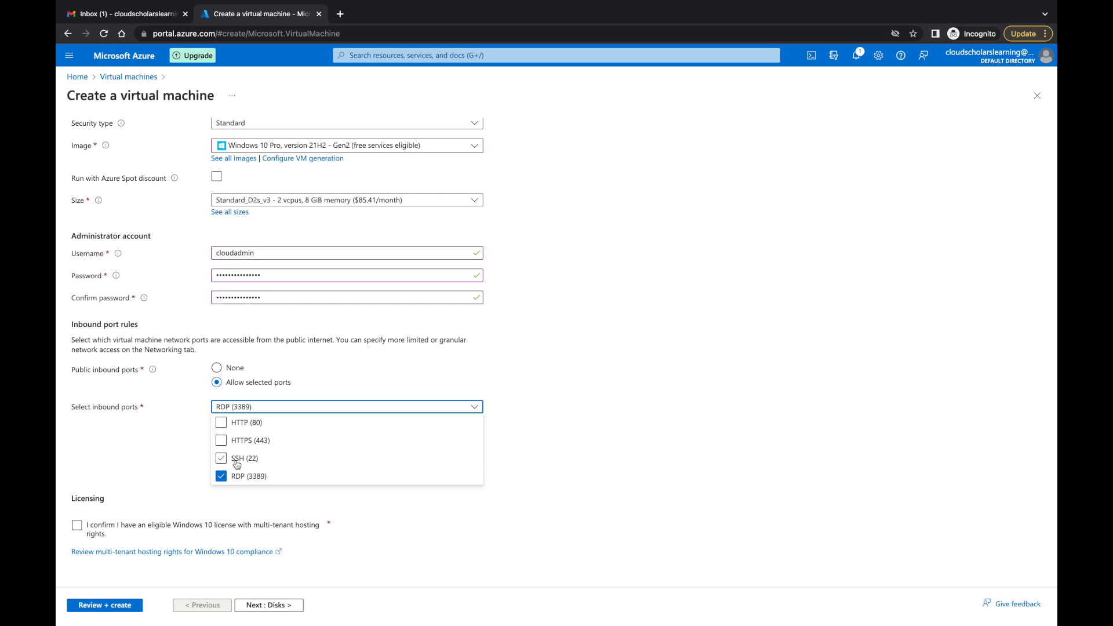
left_click(523, 442)
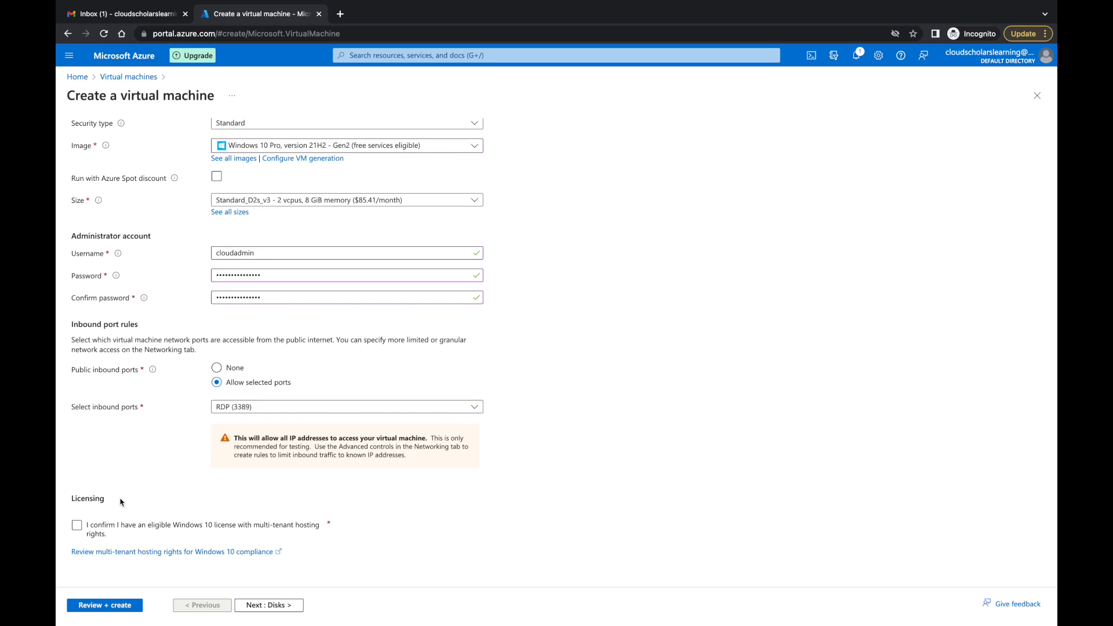
left_click(125, 525)
left_click(285, 604)
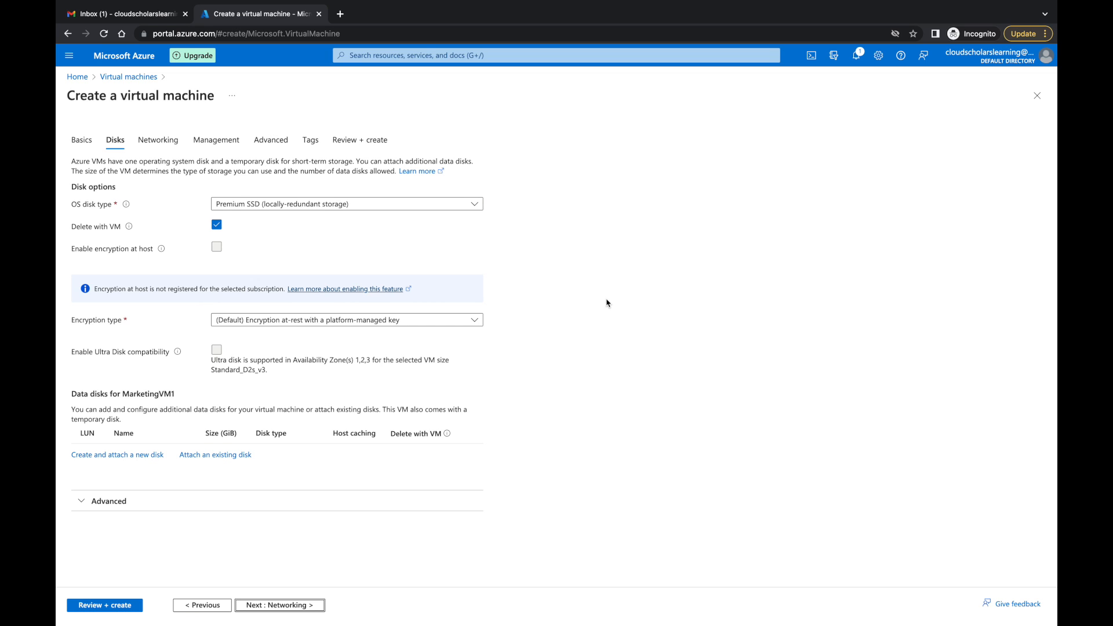
Set the OS disk type to Standard SSD and turn off deleting the disk with the VM.
left_click(475, 205)
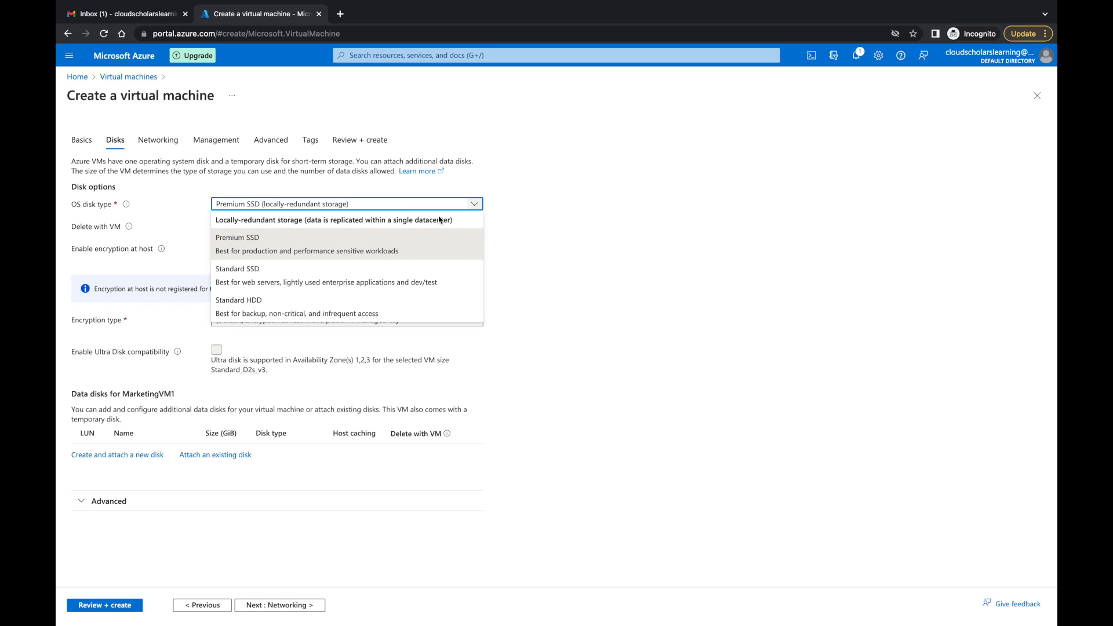
left_click(362, 281)
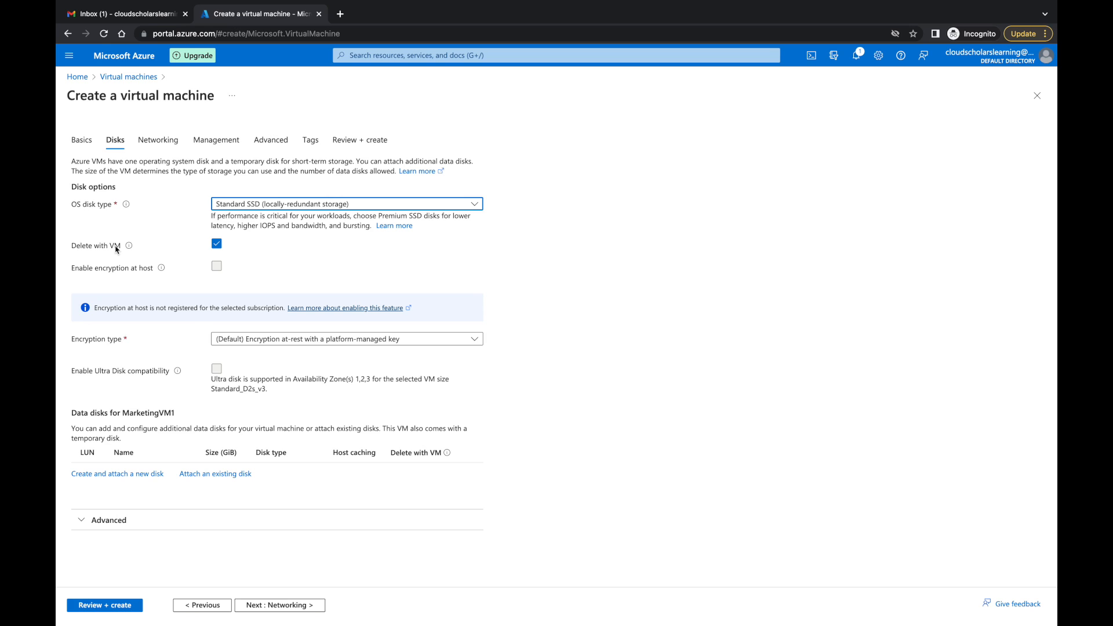
mouse_move(129, 247)
left_click(218, 246)
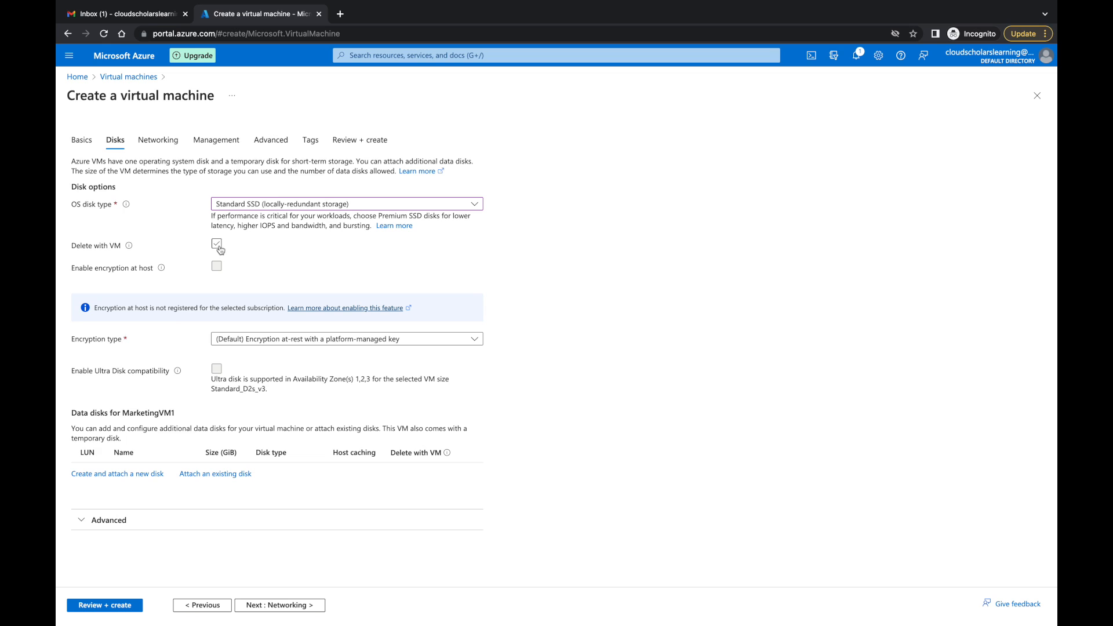
left_click(218, 246)
Keep the default encryption at-rest with a platform-managed key and expand the advanced disk options.
left_click(475, 342)
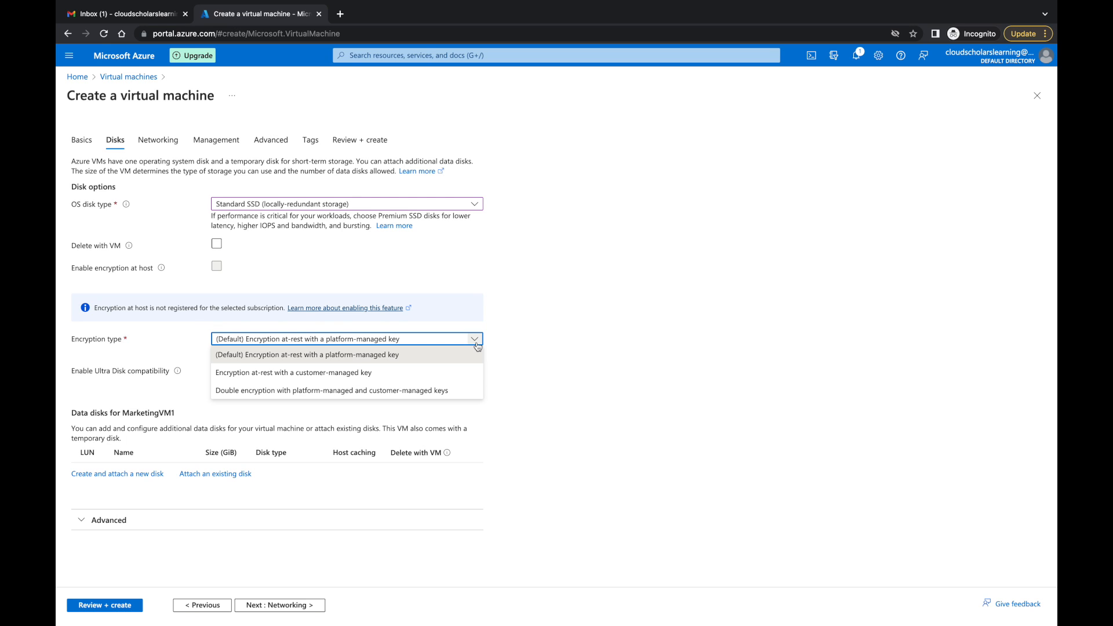
left_click(398, 363)
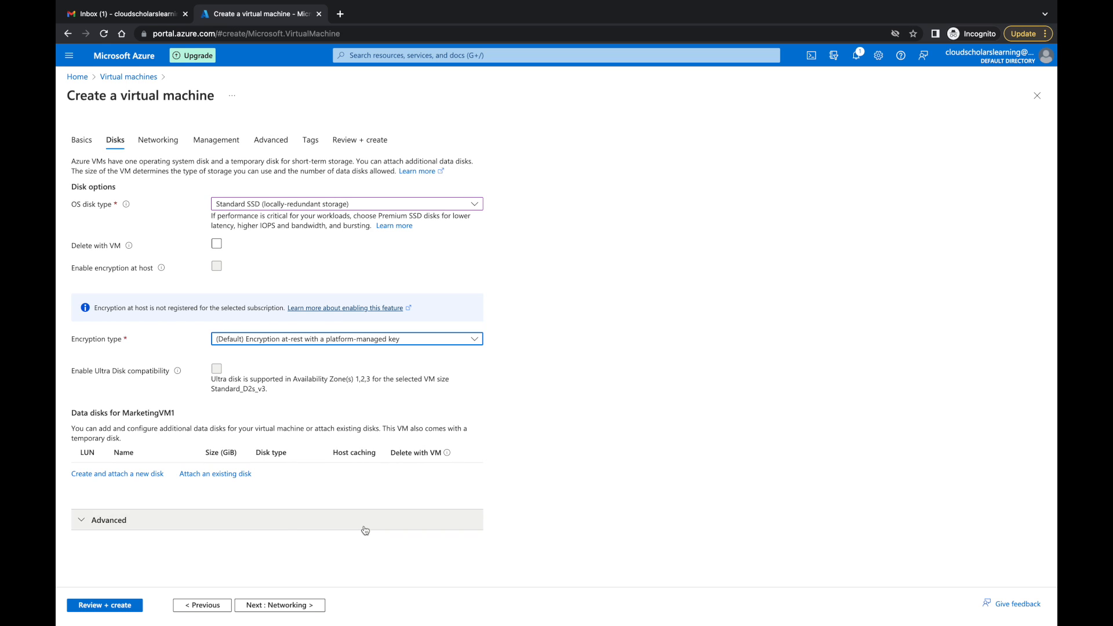
left_click(156, 520)
scroll(507, 452, "down", 1)
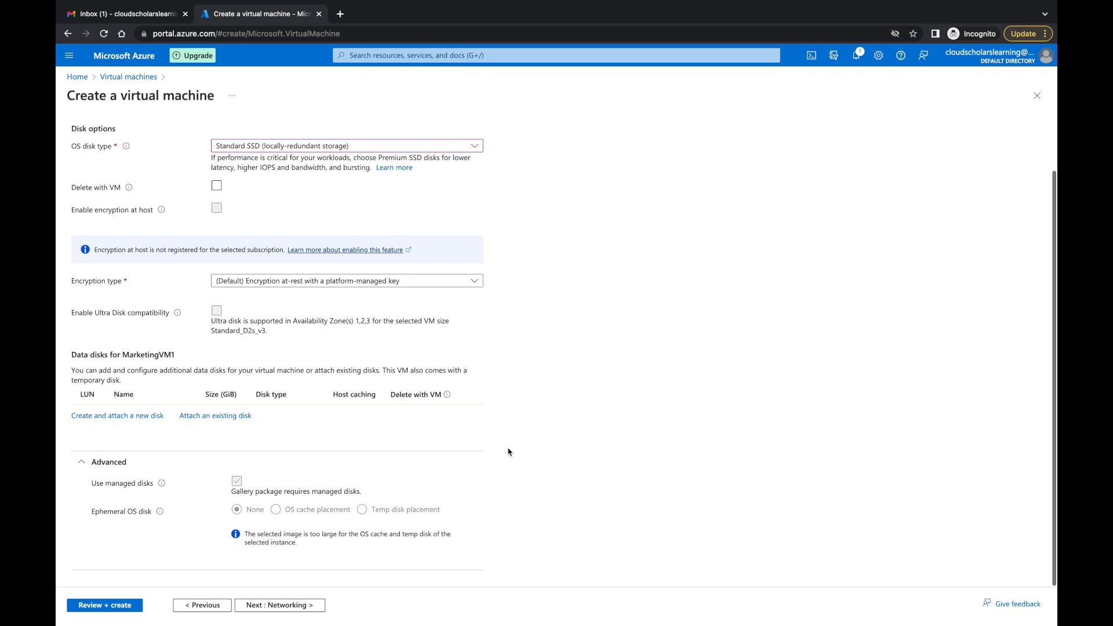
In the networking settings, choose virtual network VN-WESTUS and subnet SB-WESTUS-VM (10.22.4.0/24), keeping the new MarketingVM1-ip public IP.
left_click(270, 605)
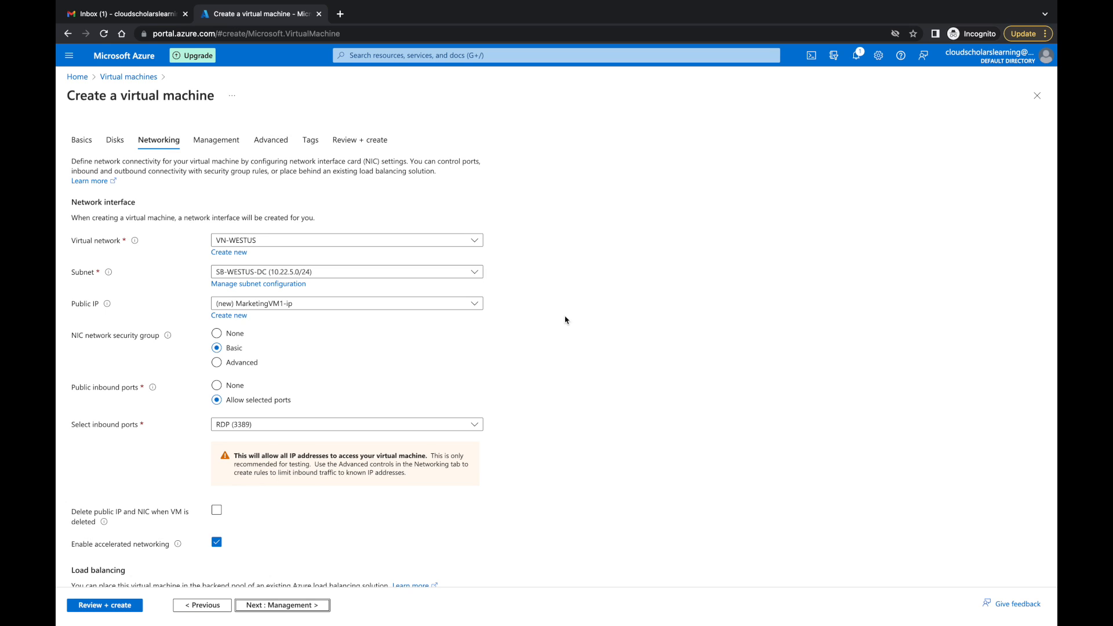
left_click(465, 242)
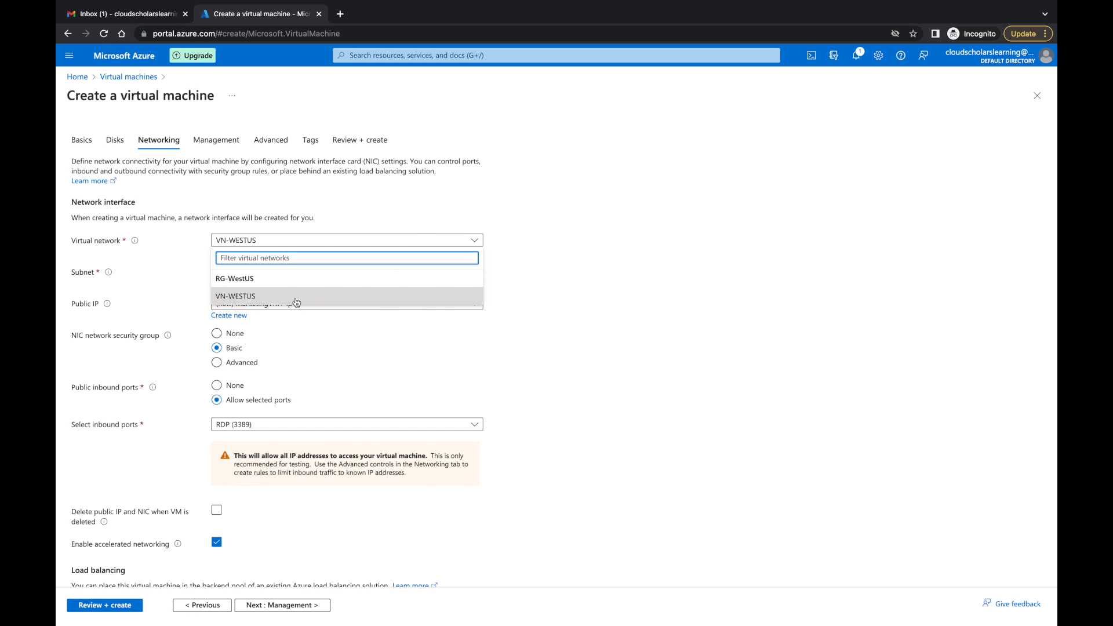
left_click(293, 299)
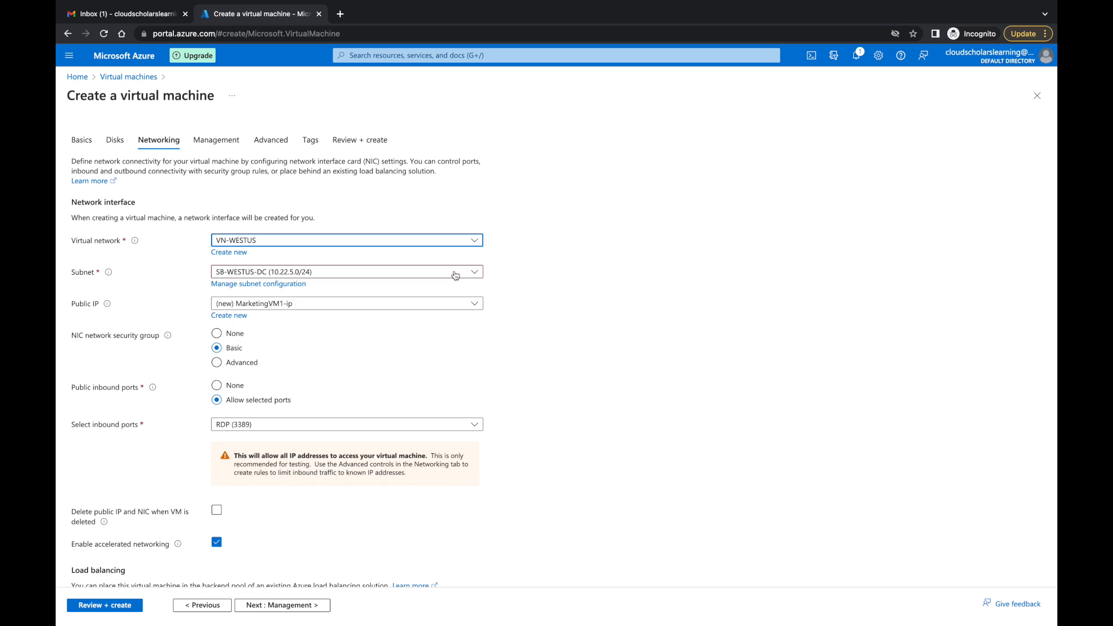
left_click(456, 275)
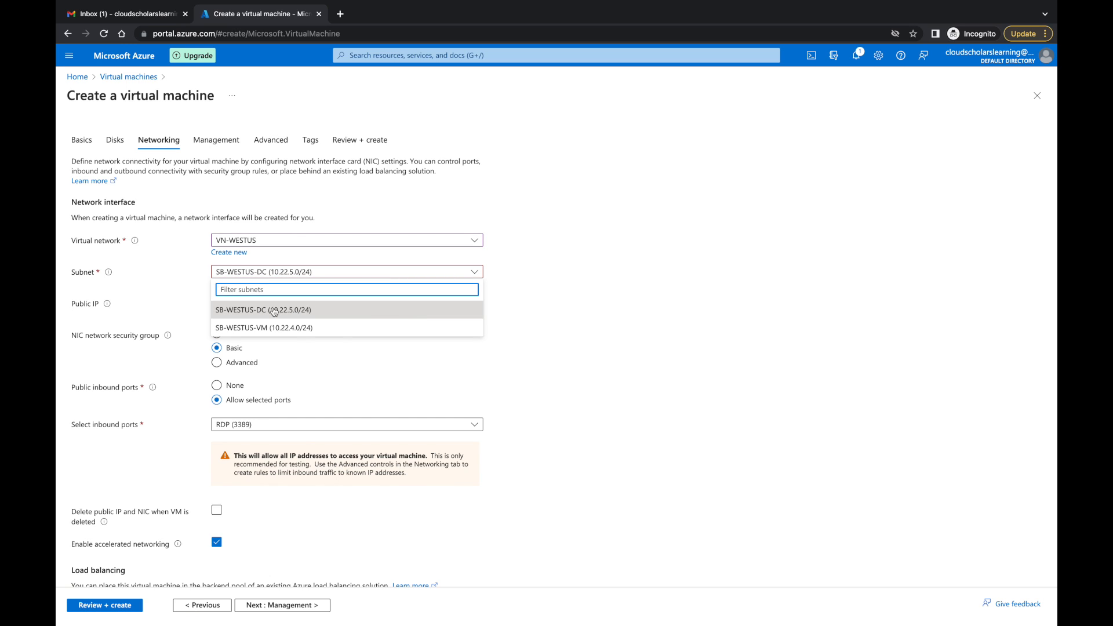
left_click(290, 329)
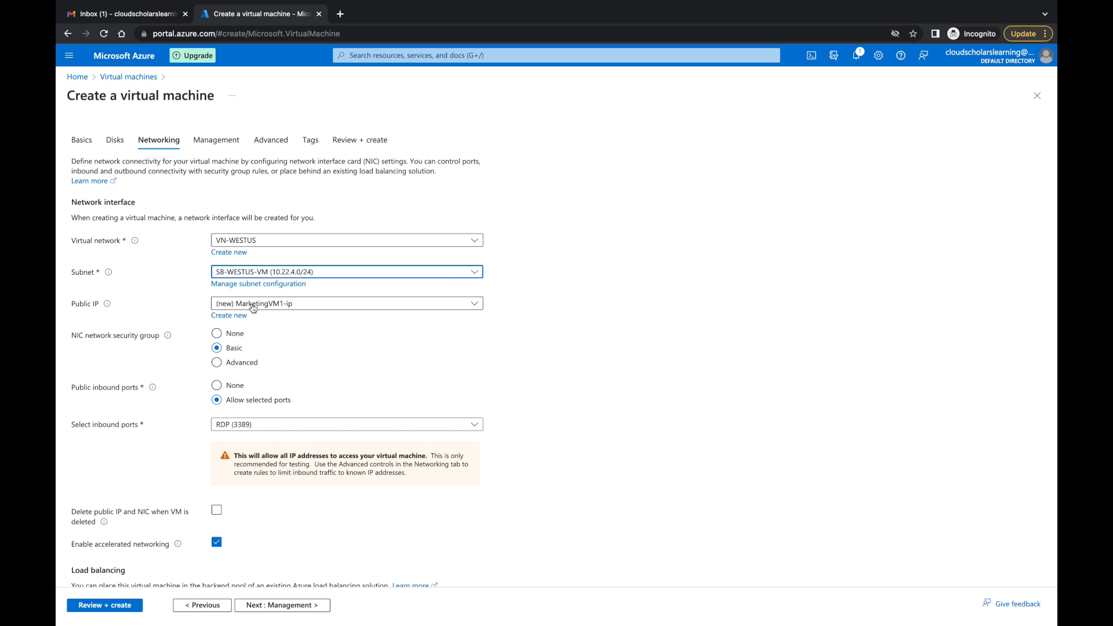
left_click(252, 305)
left_click(260, 319)
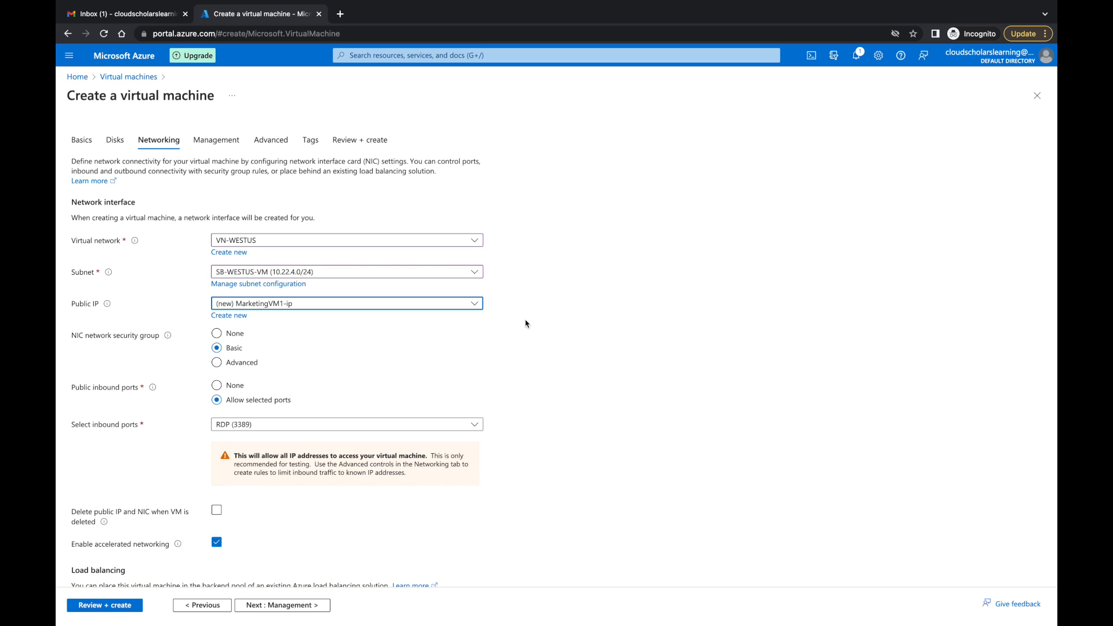
Try the Advanced NIC network security group, switch back to Basic, and look over the accelerated networking and load balancing options.
scroll(526, 324, "down", 2)
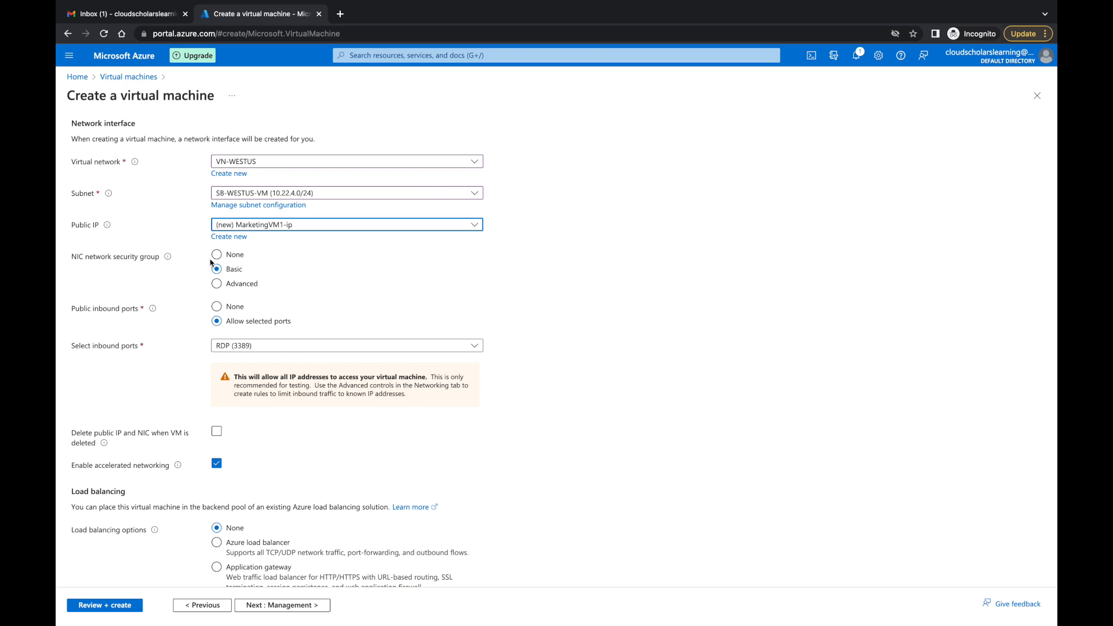
left_click(237, 284)
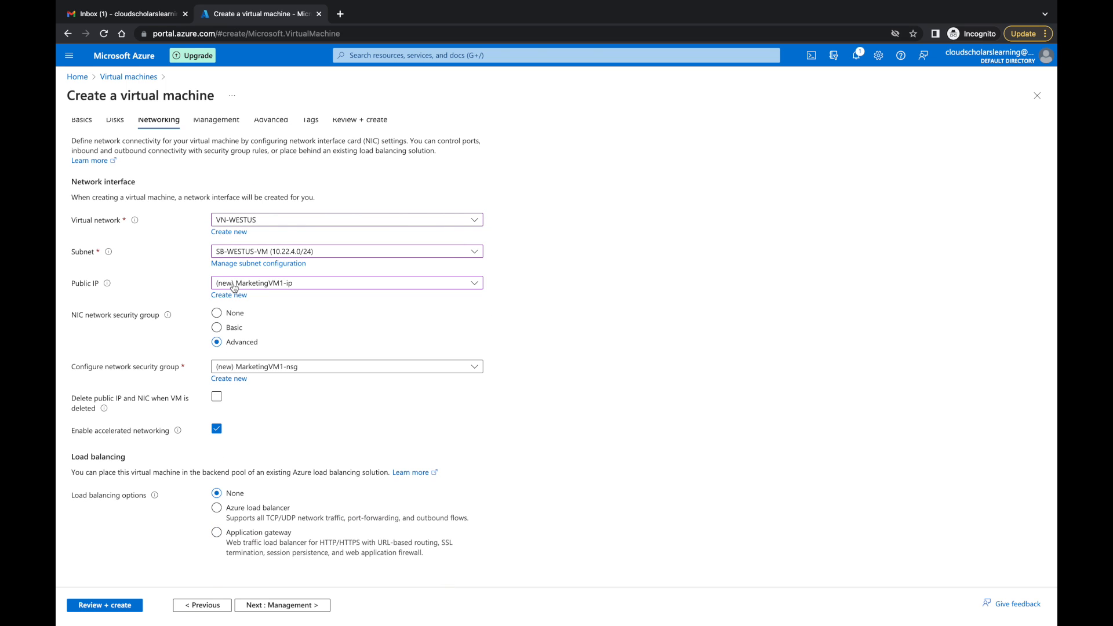
left_click(233, 330)
scroll(359, 339, "down", 2)
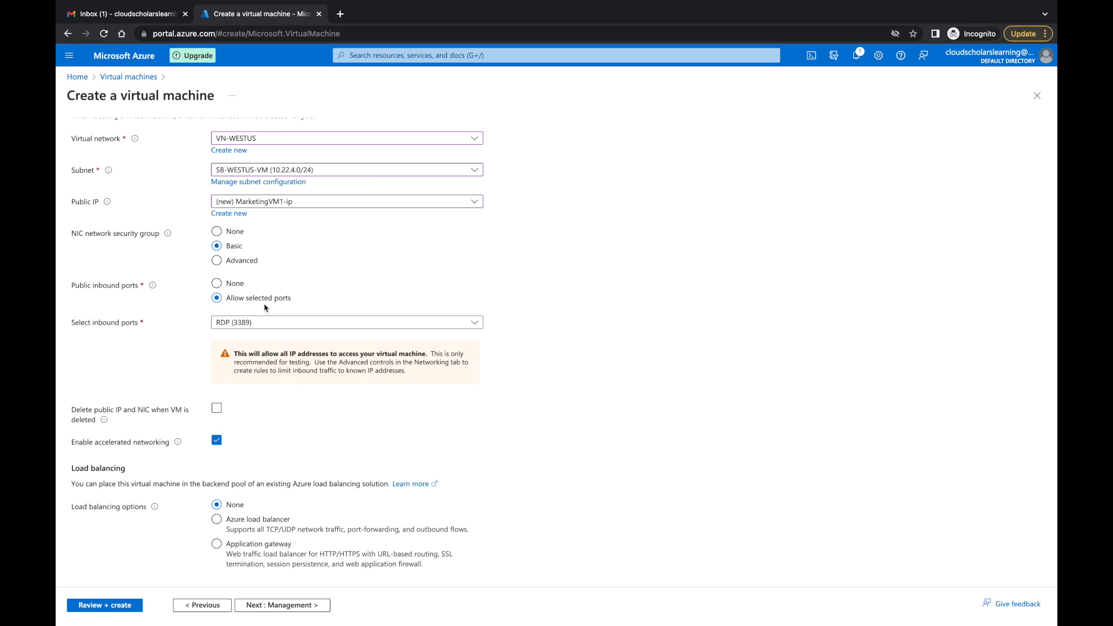
scroll(265, 307, "down", 1)
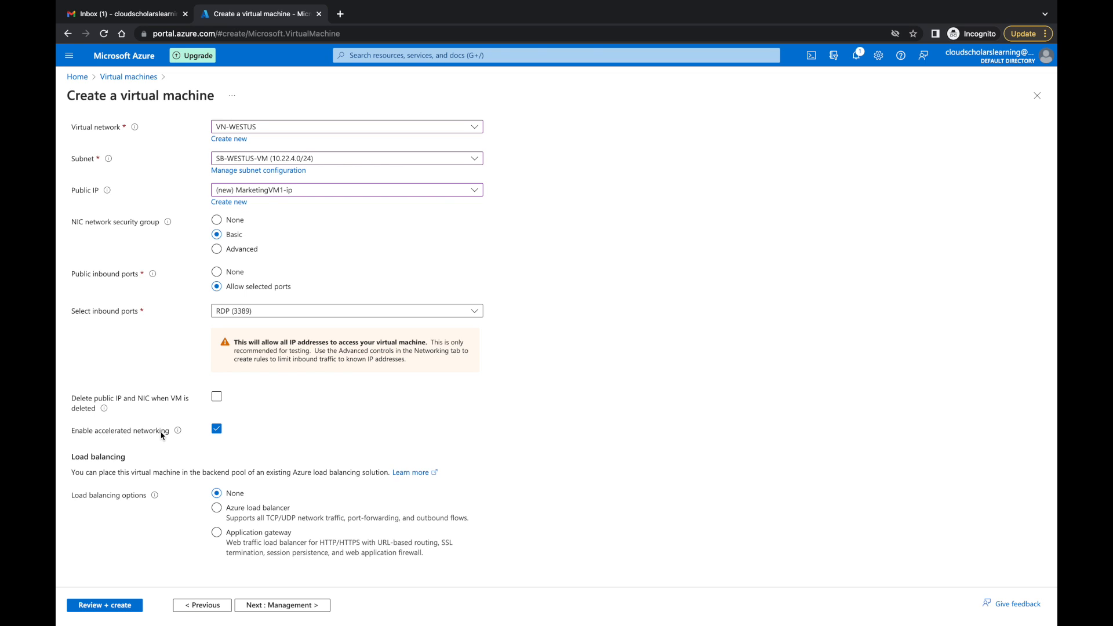
mouse_move(181, 436)
Review the virtual machine's management options and its advanced settings, from extensions down to the proximity placement group.
left_click(278, 605)
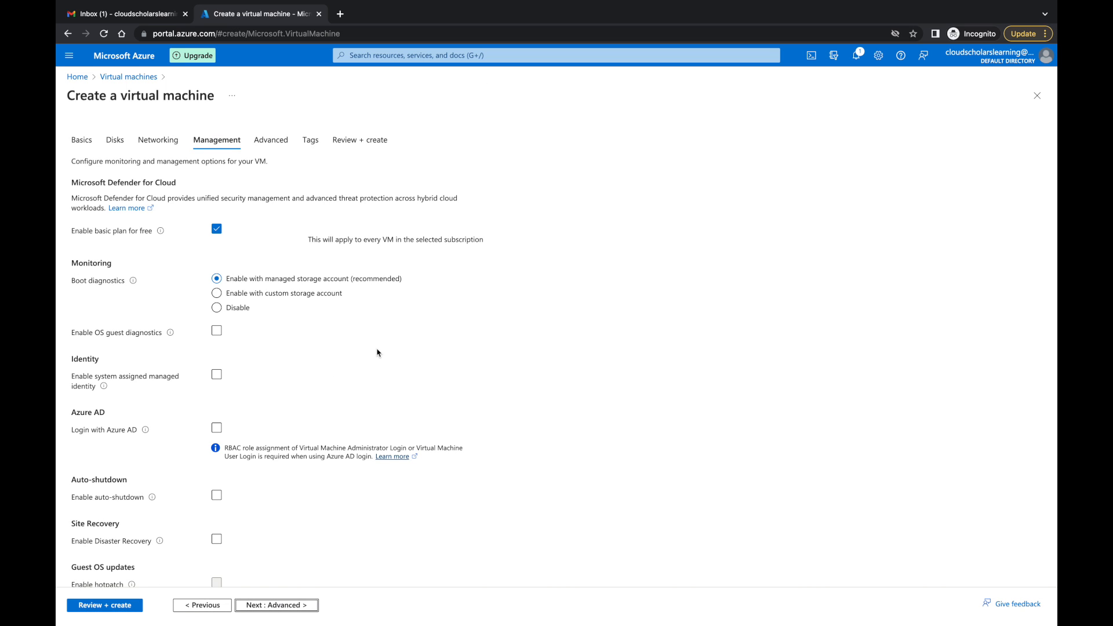
scroll(377, 353, "down", 3)
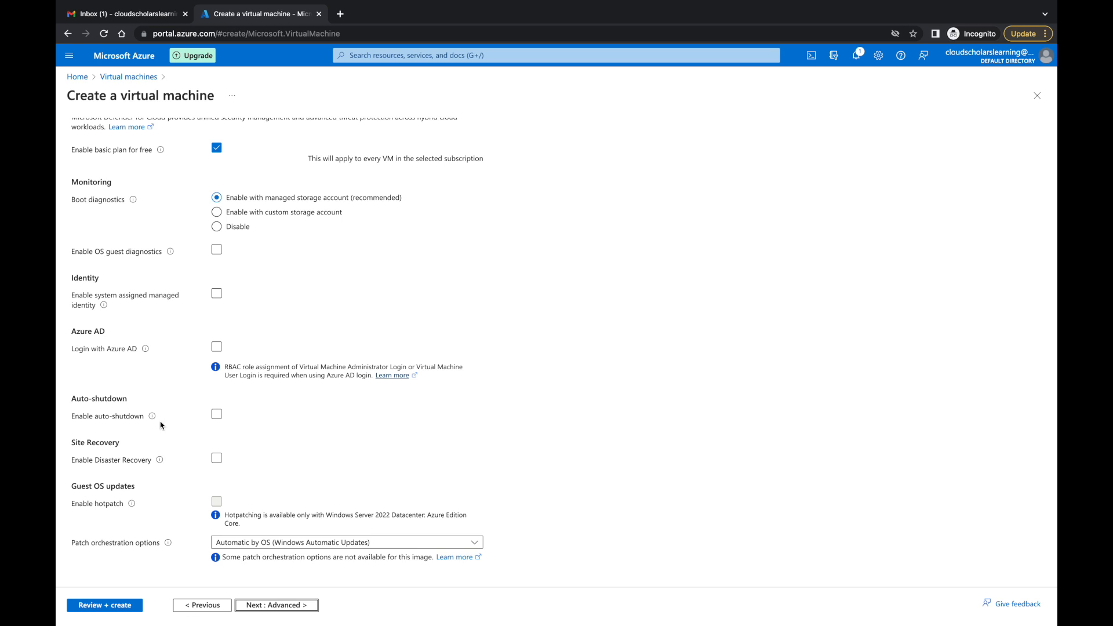
left_click(105, 407)
left_click(284, 606)
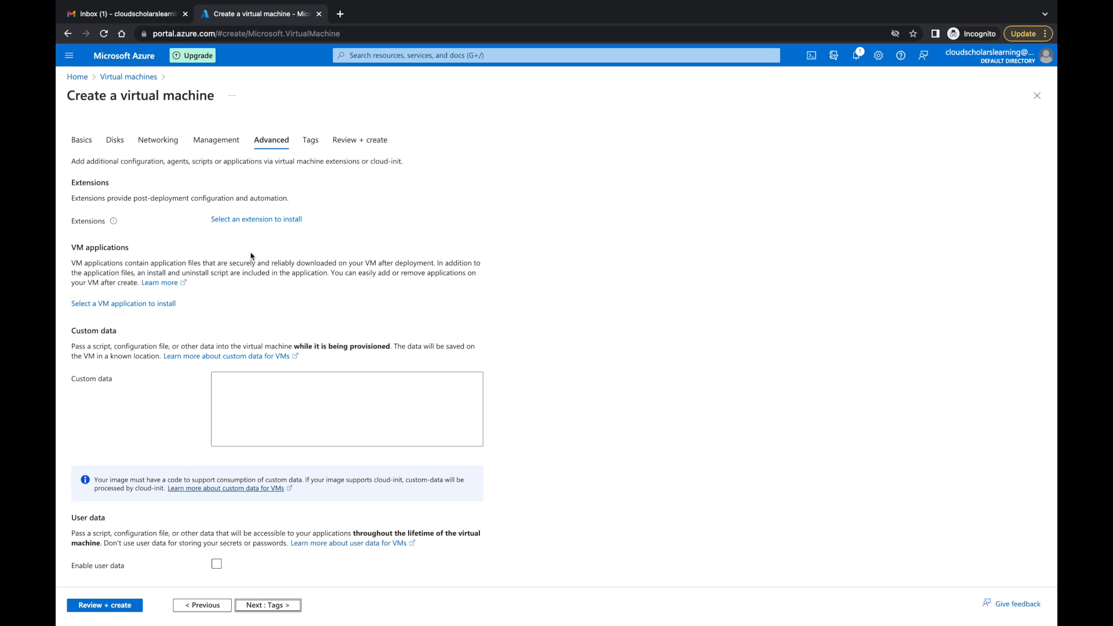
scroll(251, 256, "down", 1)
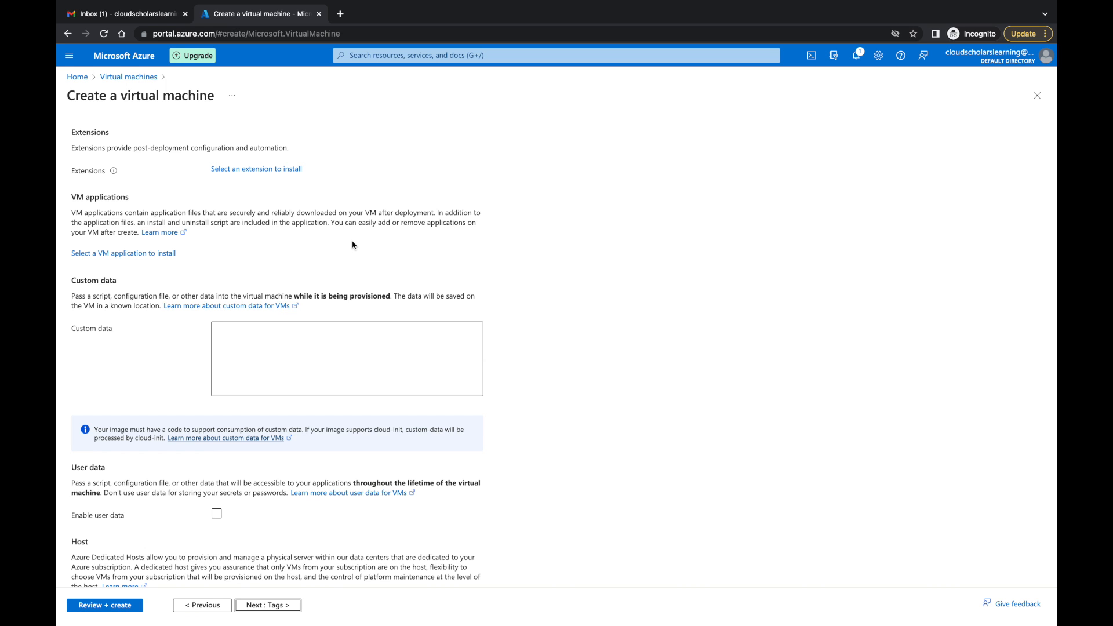
scroll(353, 245, "down", 3)
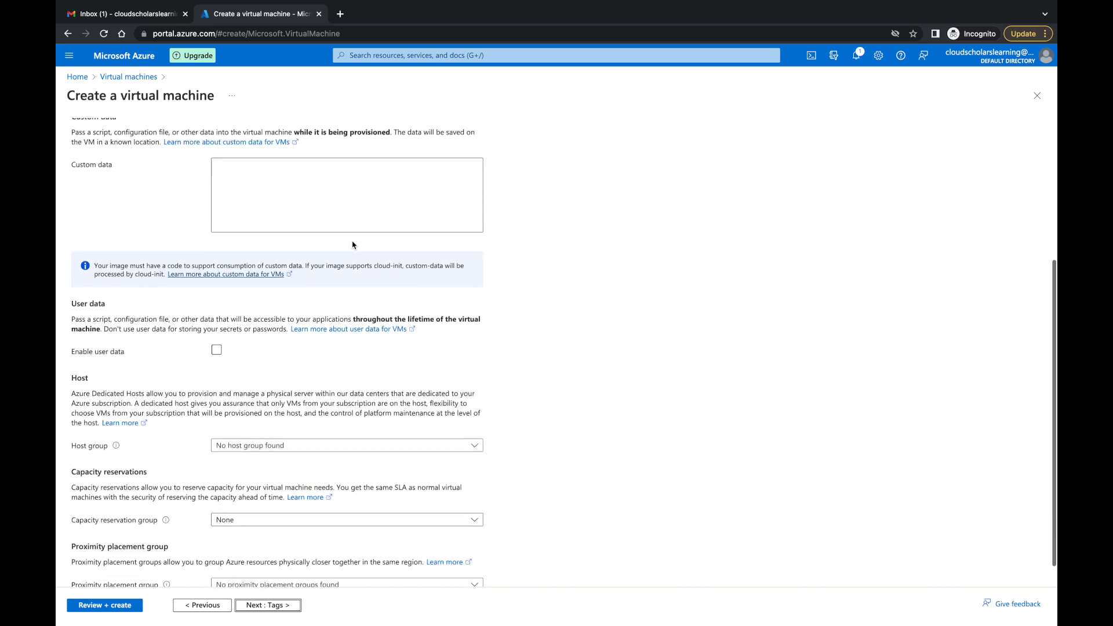
left_click(389, 320)
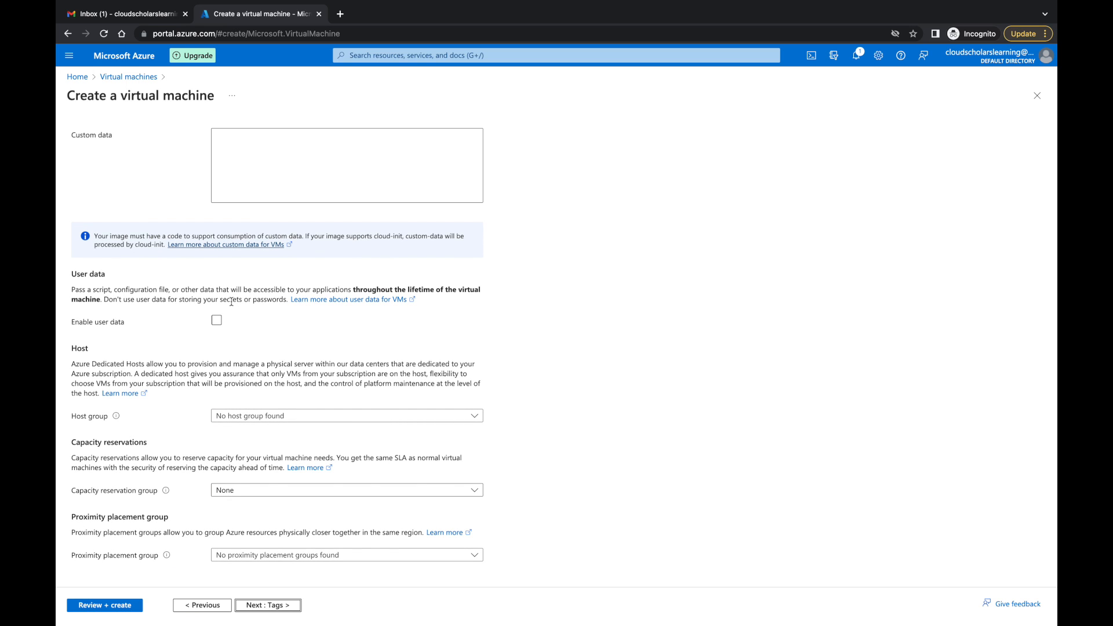
Try entering a tag with the value finance for the virtual machine's resources and remove that tag row.
left_click(278, 606)
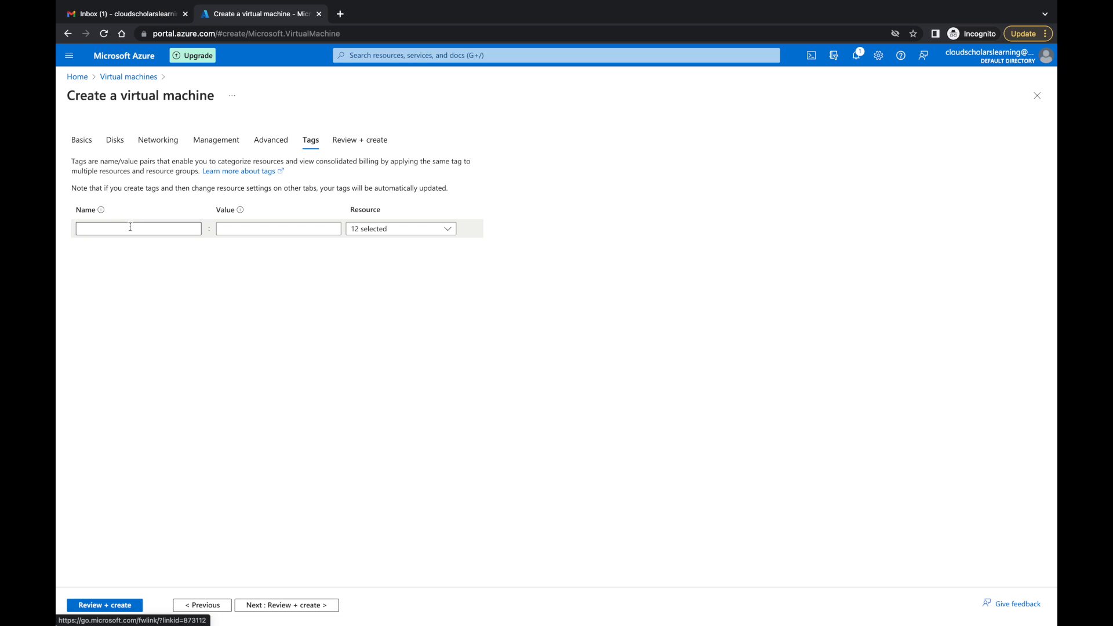
left_click(268, 227)
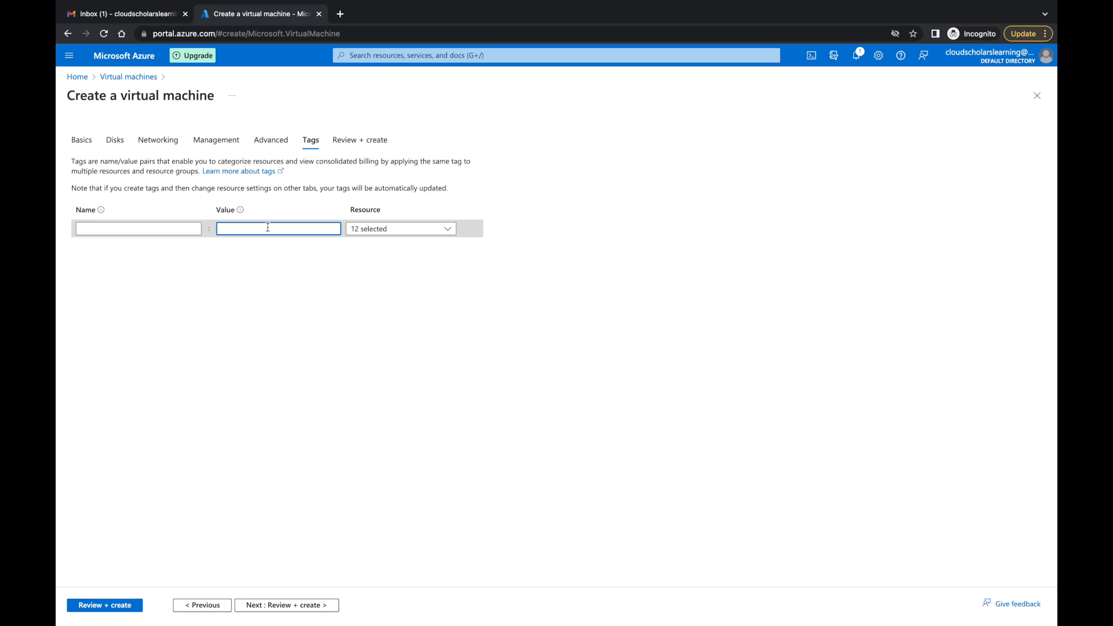
type("finance")
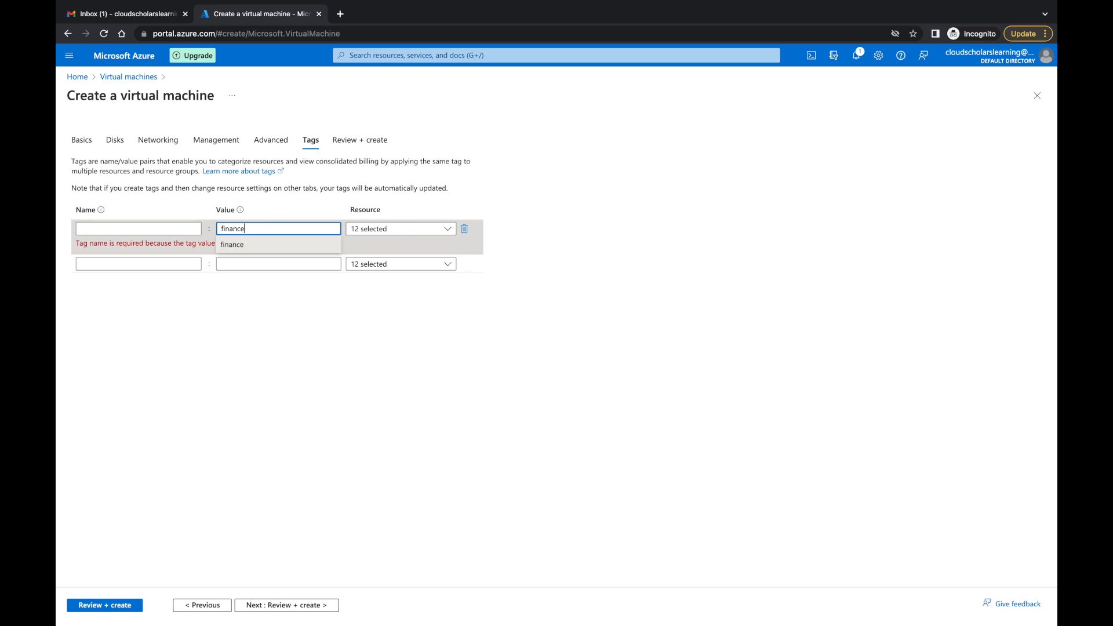
left_click(464, 229)
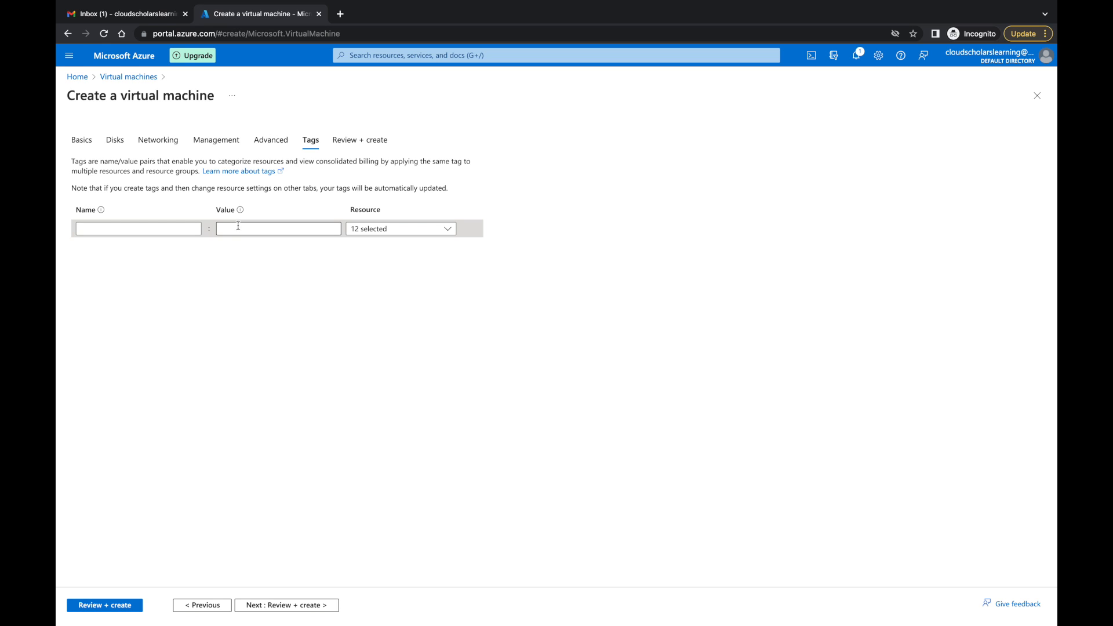
Run the configuration validation, return to the basic settings, and confirm the eligible Windows 10 license with multi-tenant hosting rights.
left_click(295, 606)
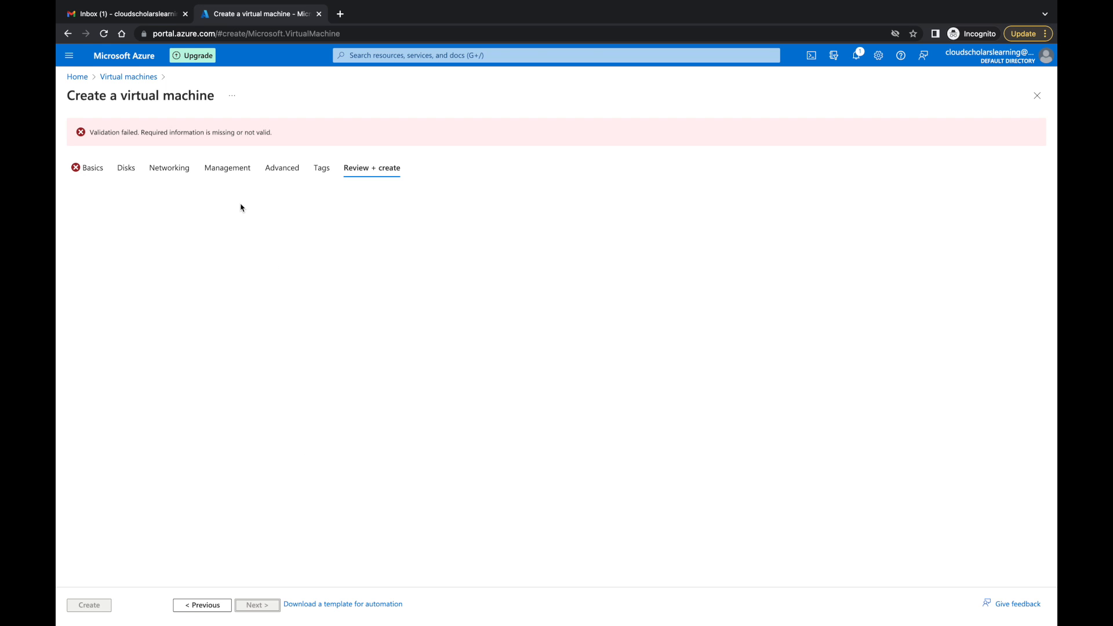
left_click(93, 169)
scroll(171, 303, "down", 6)
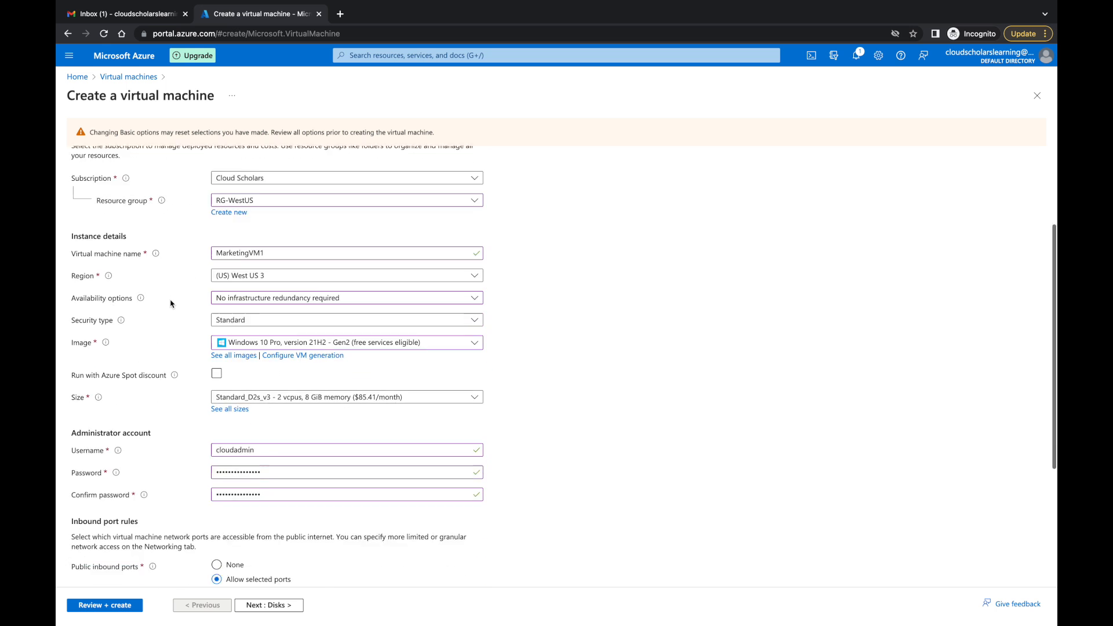
left_click(77, 515)
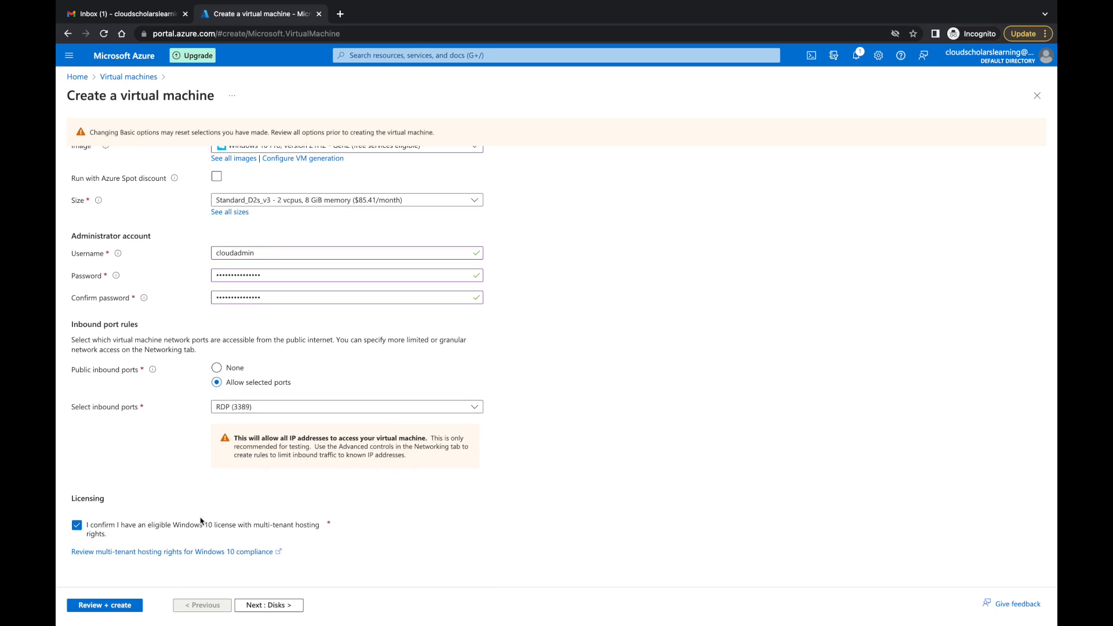
Validate the configuration again, start creating the virtual machine, and dismiss the notifications pane.
left_click(105, 606)
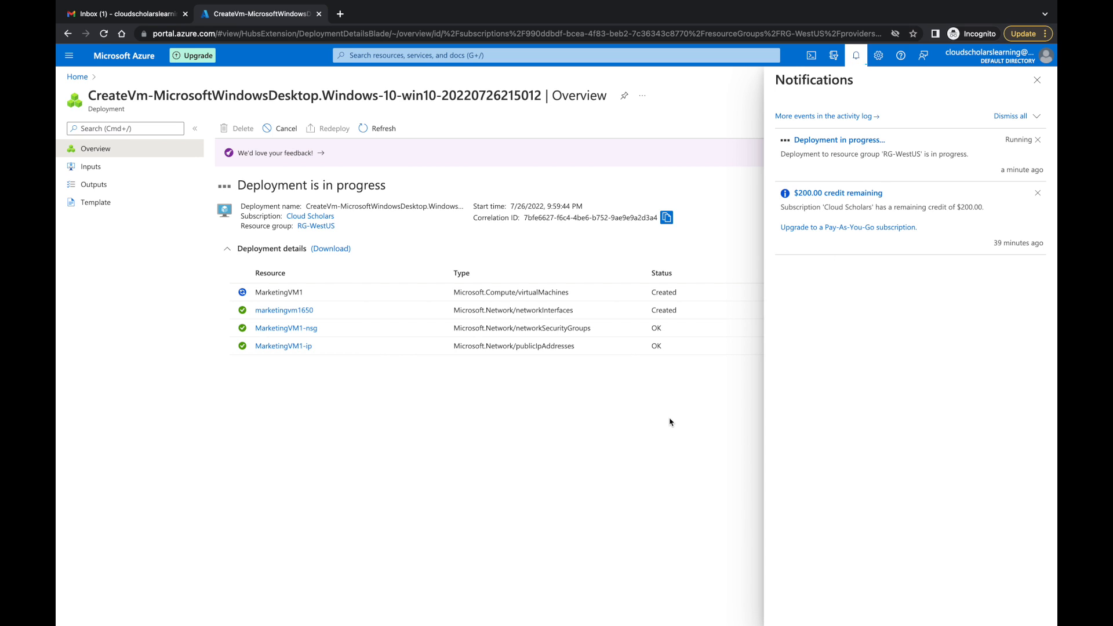
left_click(1037, 80)
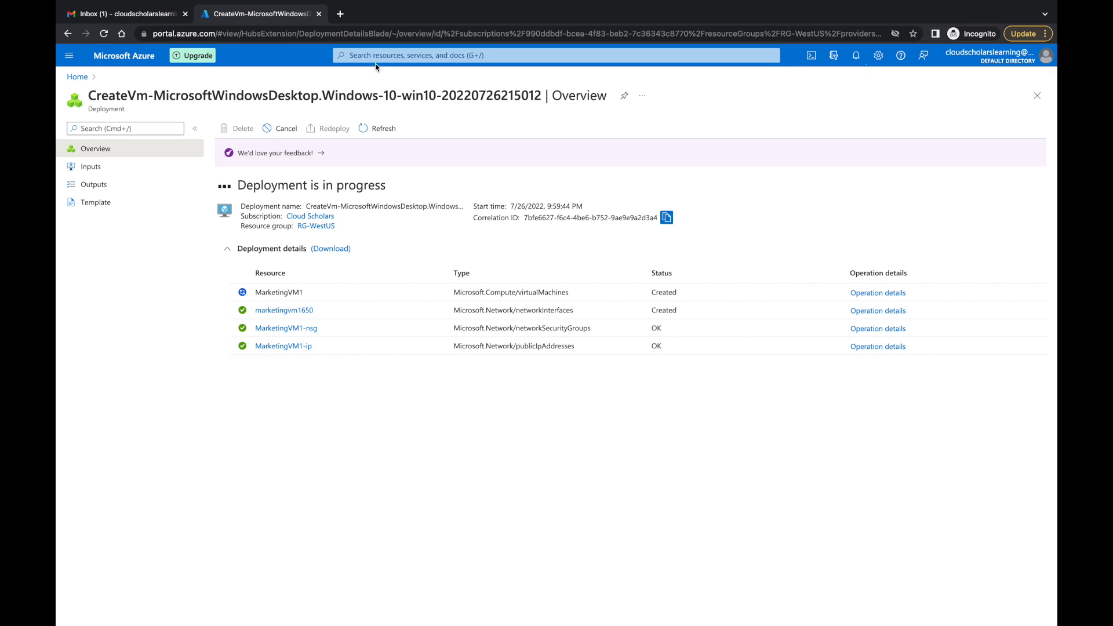
Go to the Azure portal home page and reopen the running deployment from the notifications.
left_click(120, 59)
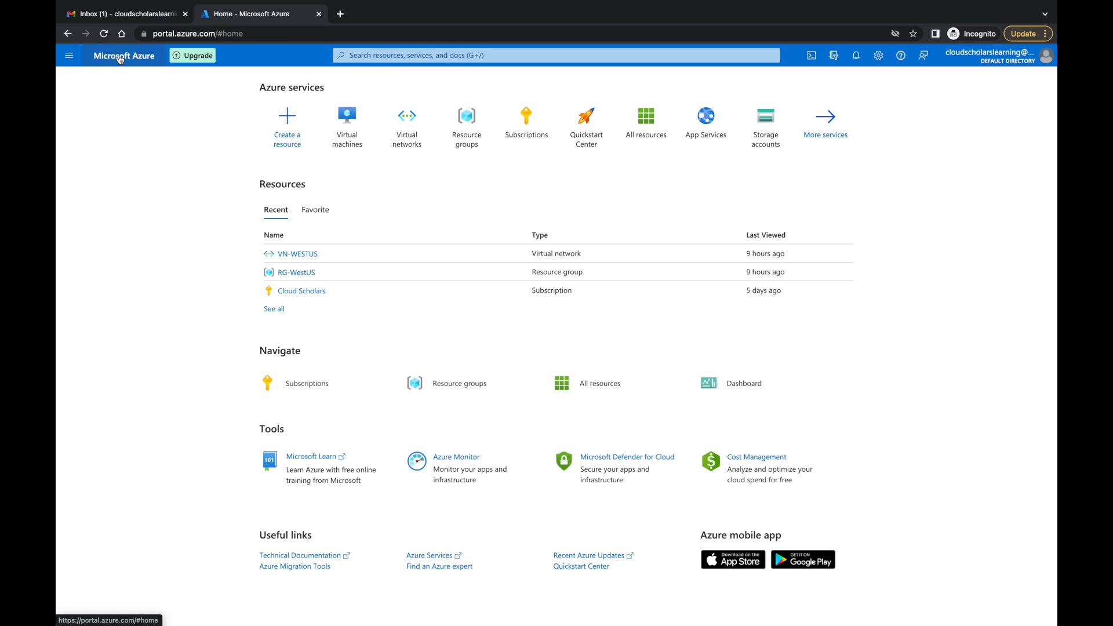
left_click(856, 59)
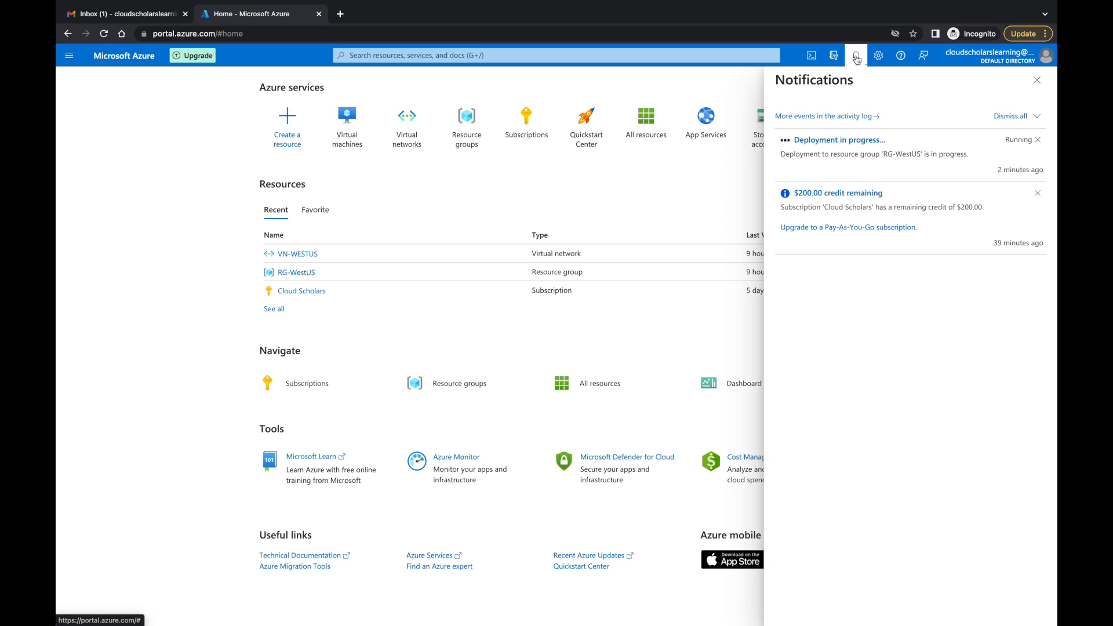
left_click(839, 141)
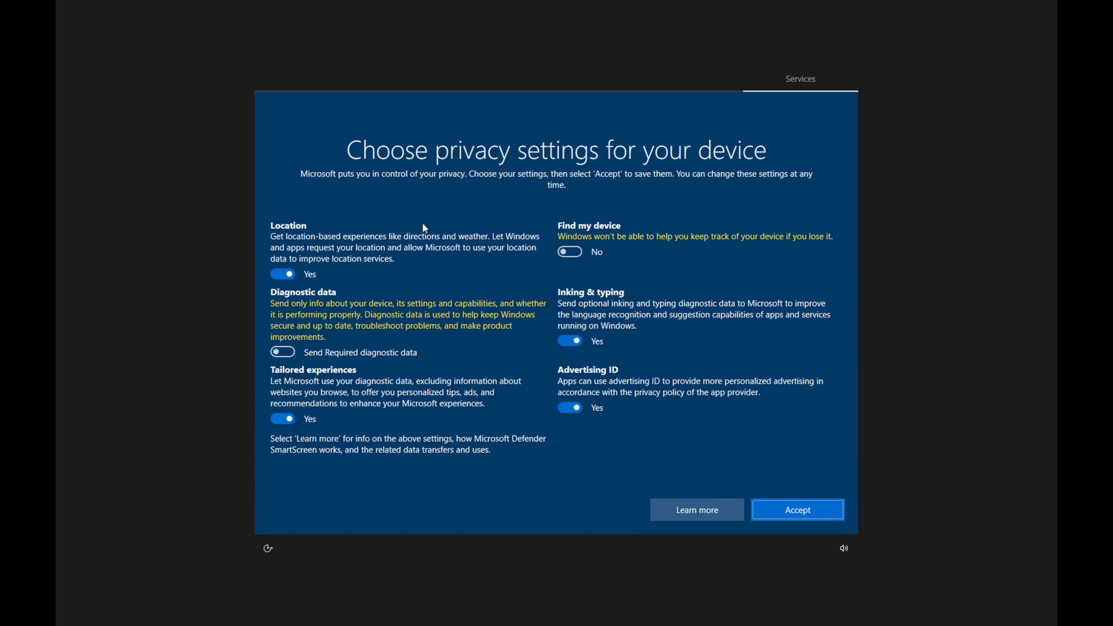
Accept the device privacy settings in the virtual machine's remote session and open a Command Prompt with cmd.
left_click(798, 509)
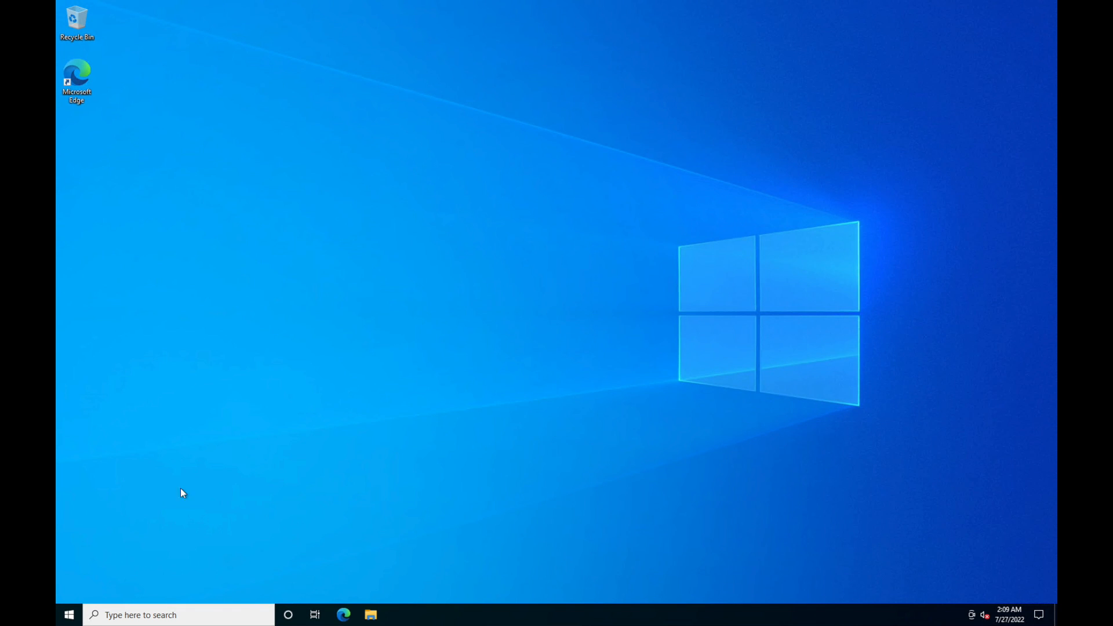
left_click(69, 616)
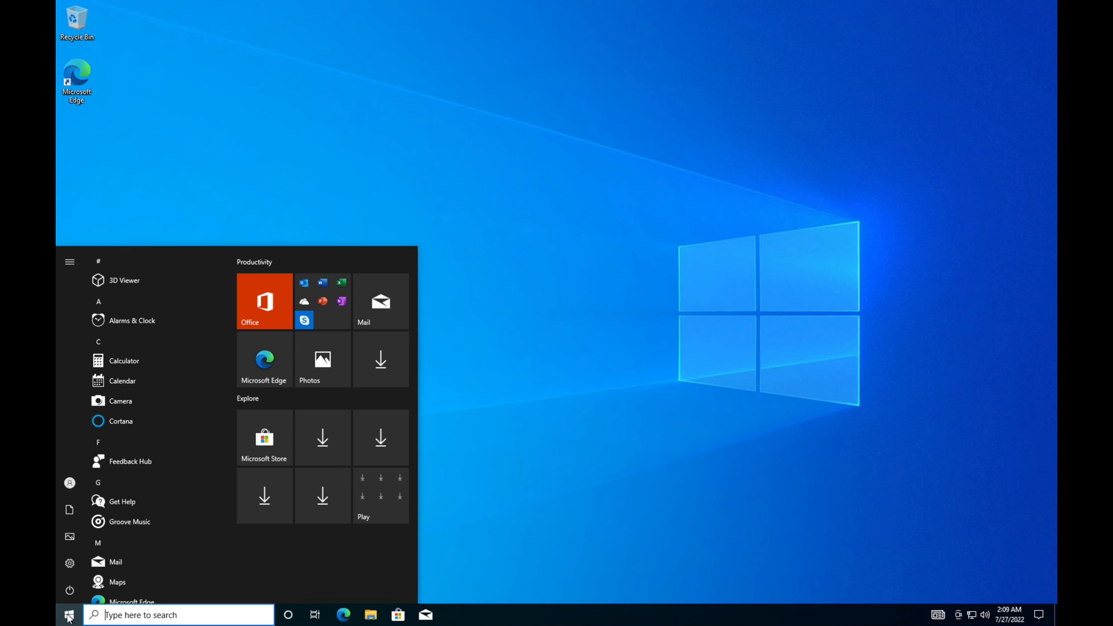
type("cmd")
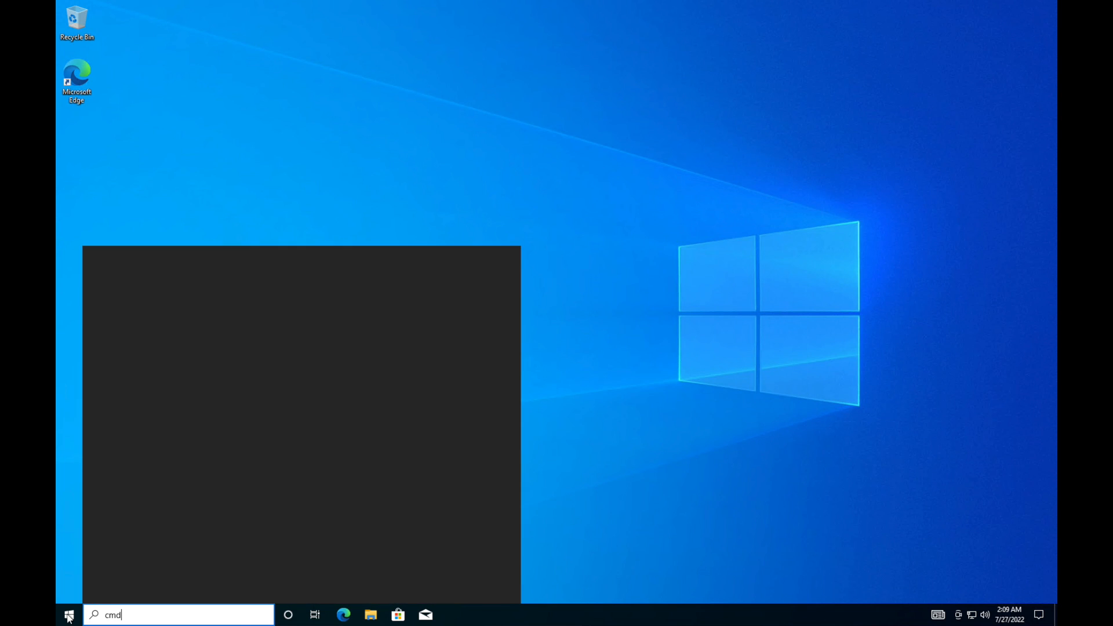
key("Return")
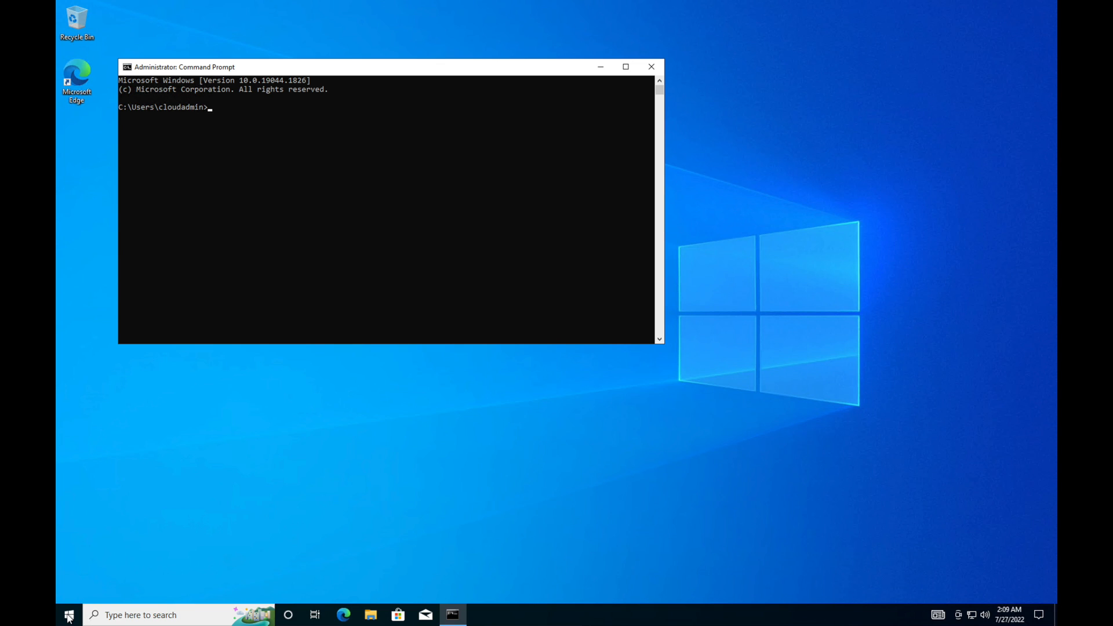
Run systeminfo and review its output from the host name down to the network cards and Hyper-V requirements.
type("systeminfo")
key("Return")
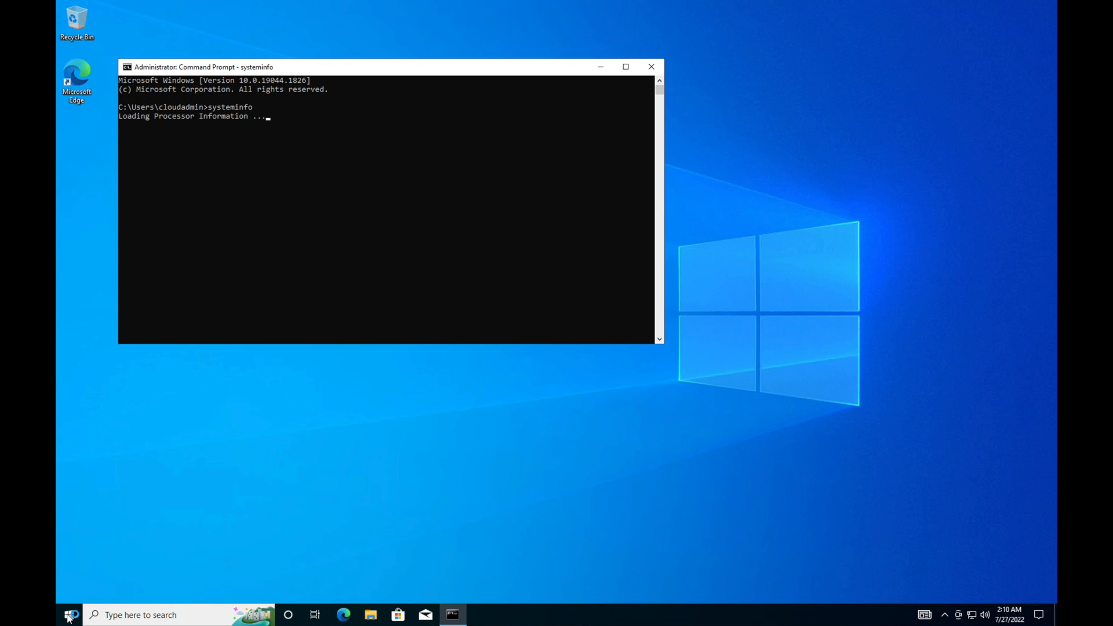
left_click(307, 121)
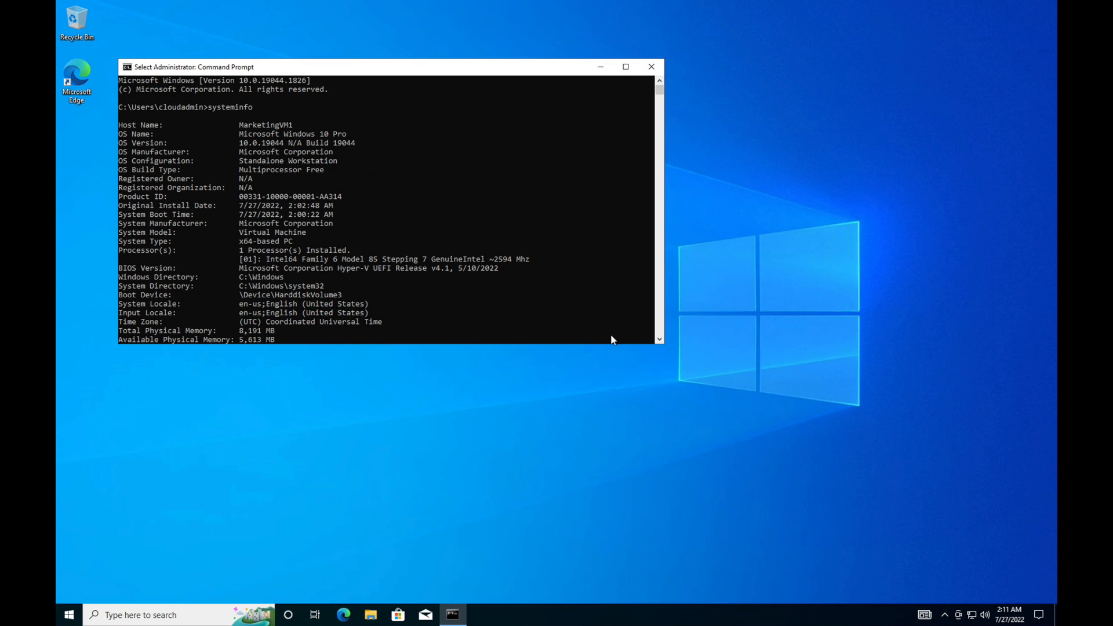
left_click(661, 340)
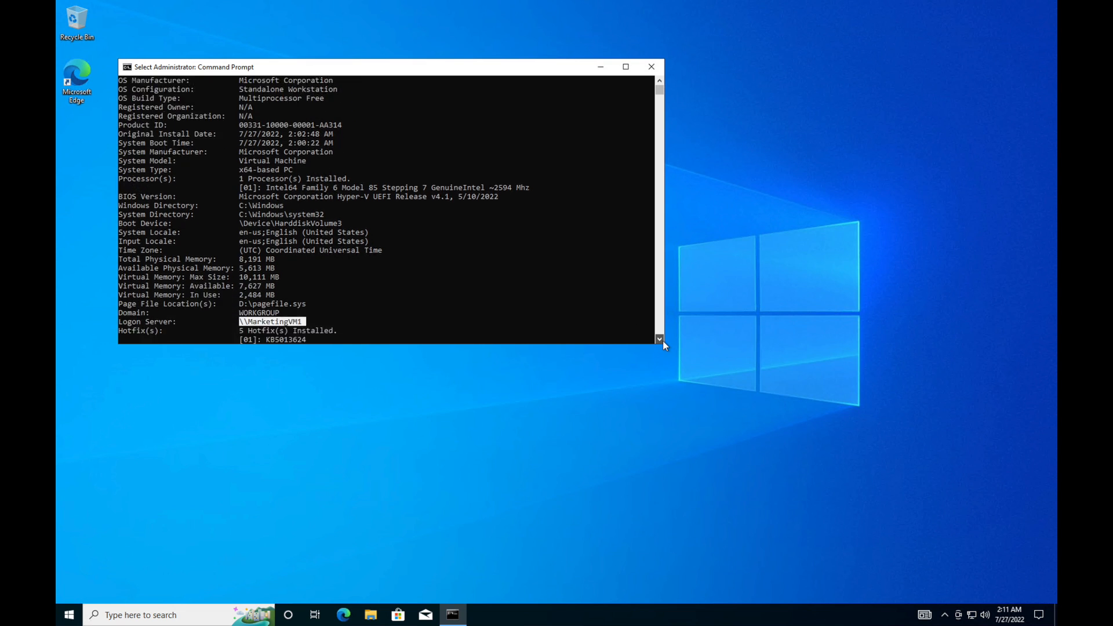
scroll(662, 340, "down", 5)
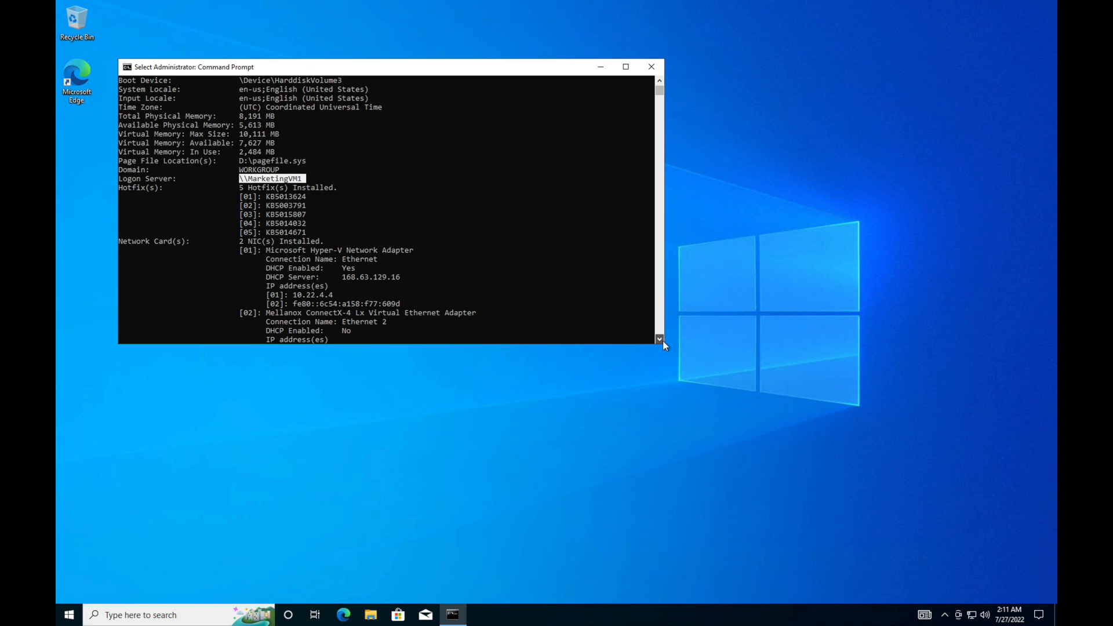
scroll(662, 340, "down", 4)
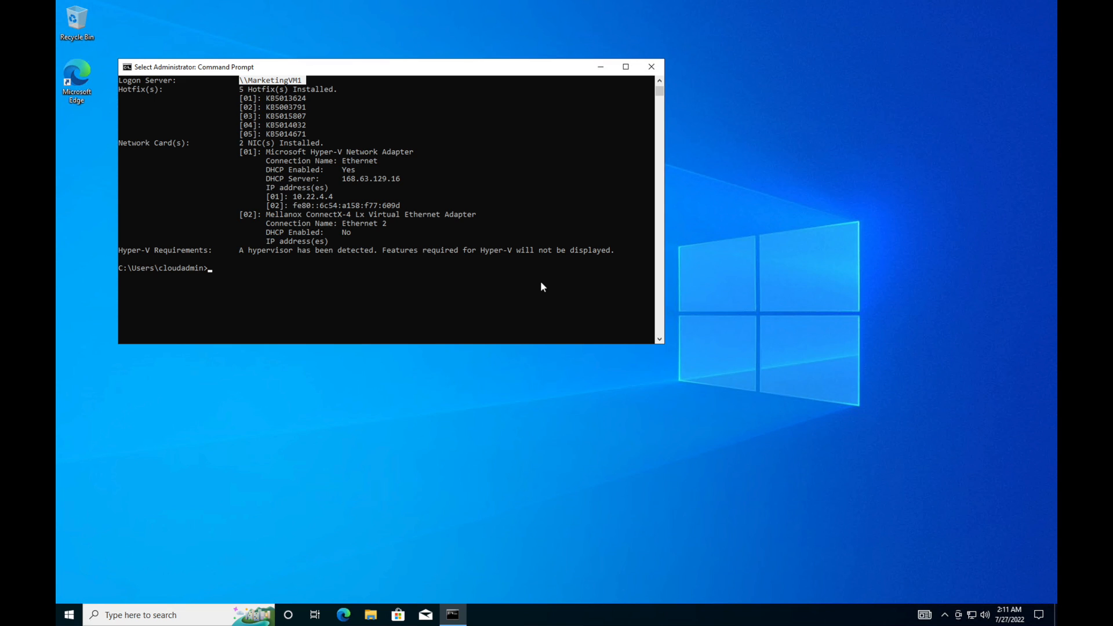
mouse_move(537, 2)
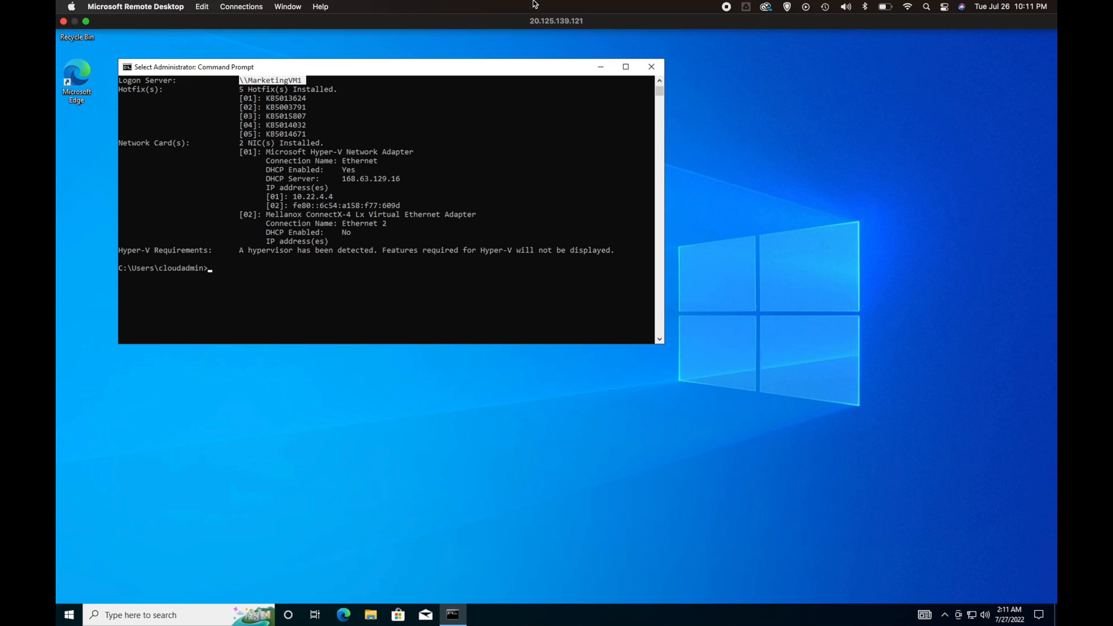